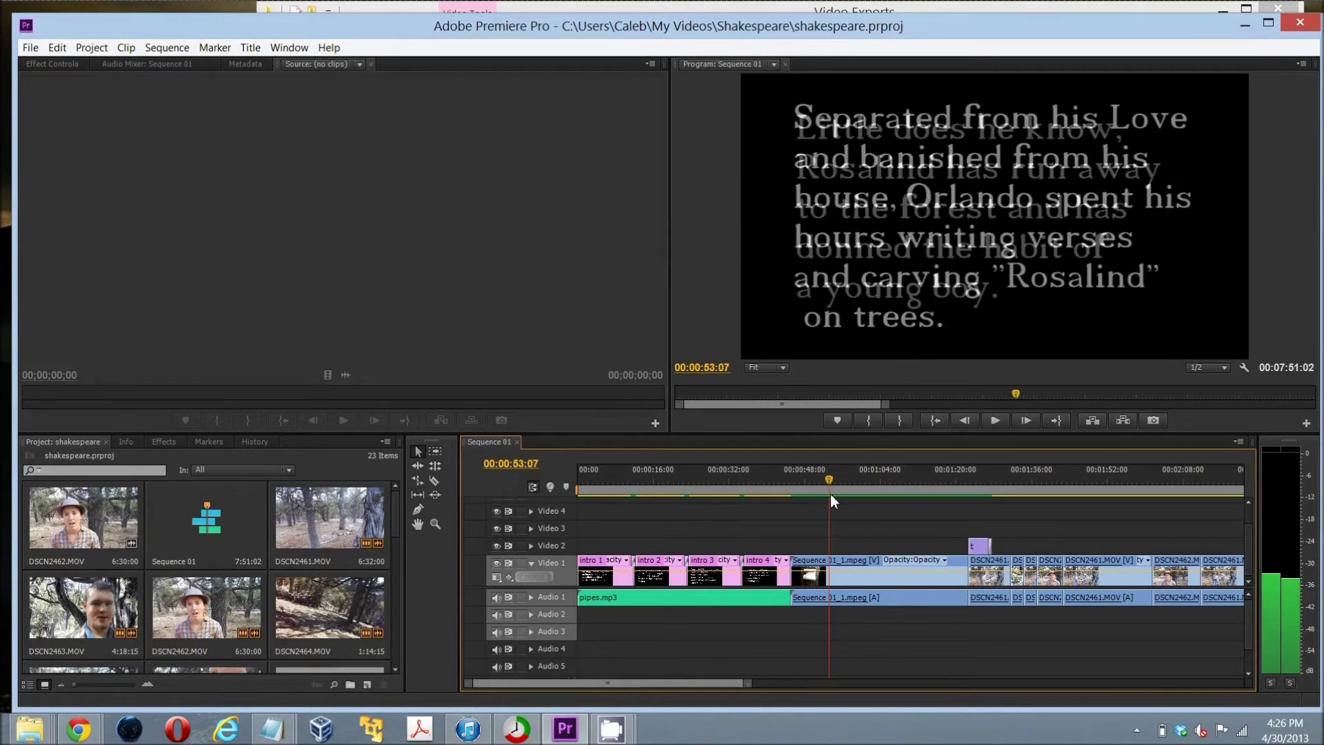
Place the playhead at 00:00:15:06 and set the sequence's media export format to AVI.
{"action": "left_click", "coordinate": [651, 491]}
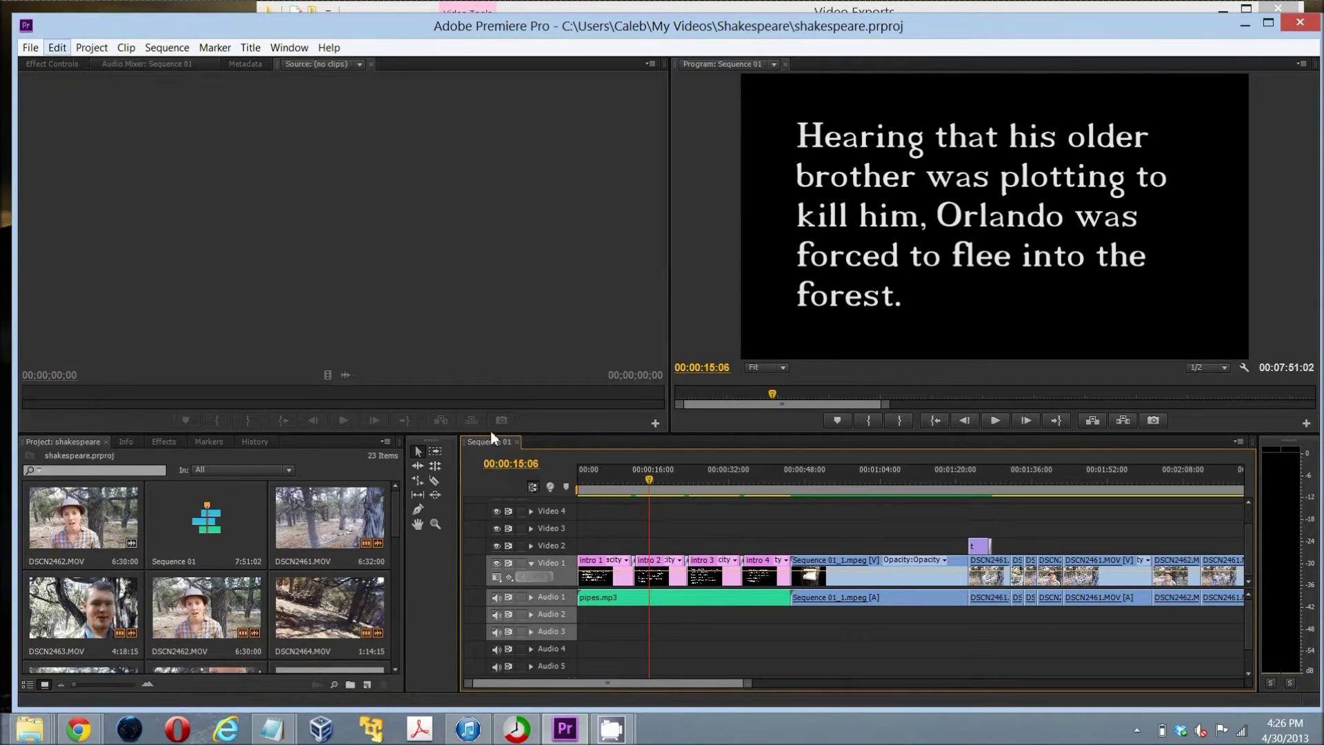
{"action": "left_click", "coordinate": [34, 48]}
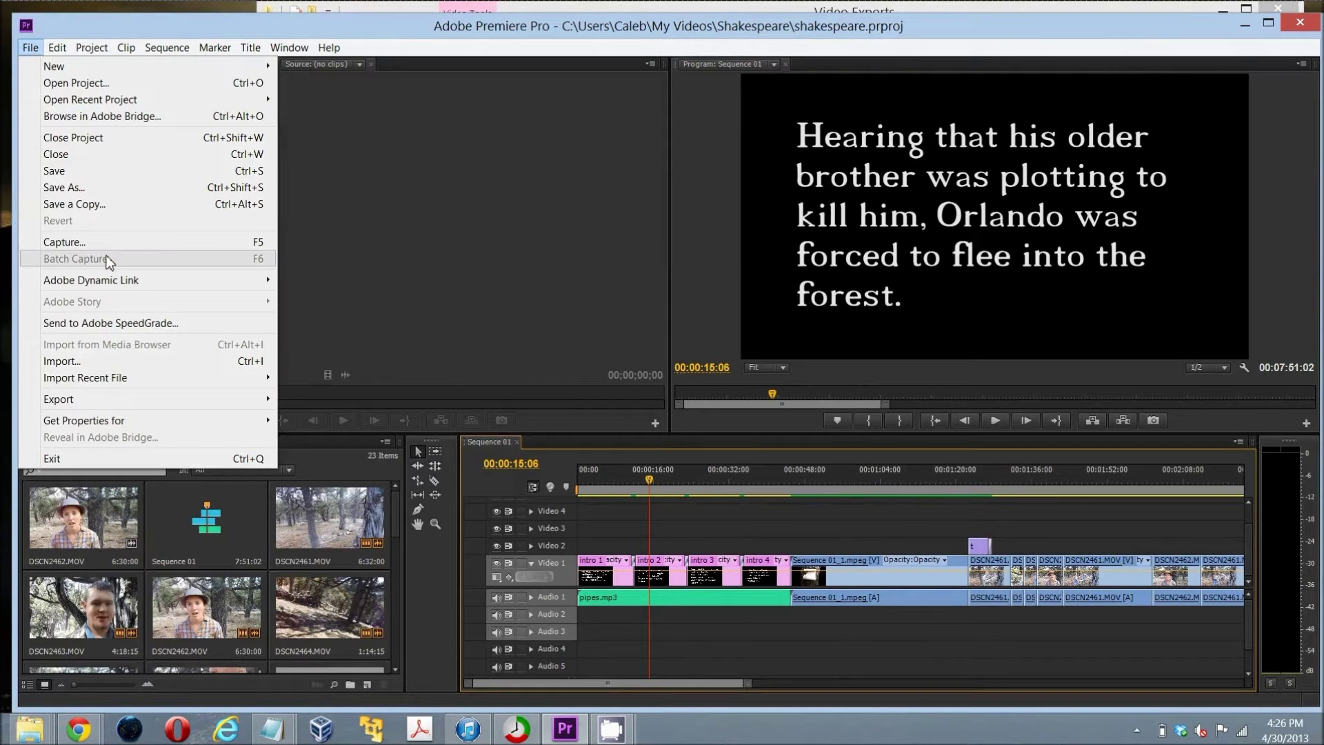
{"action": "mouse_move", "coordinate": [262, 399]}
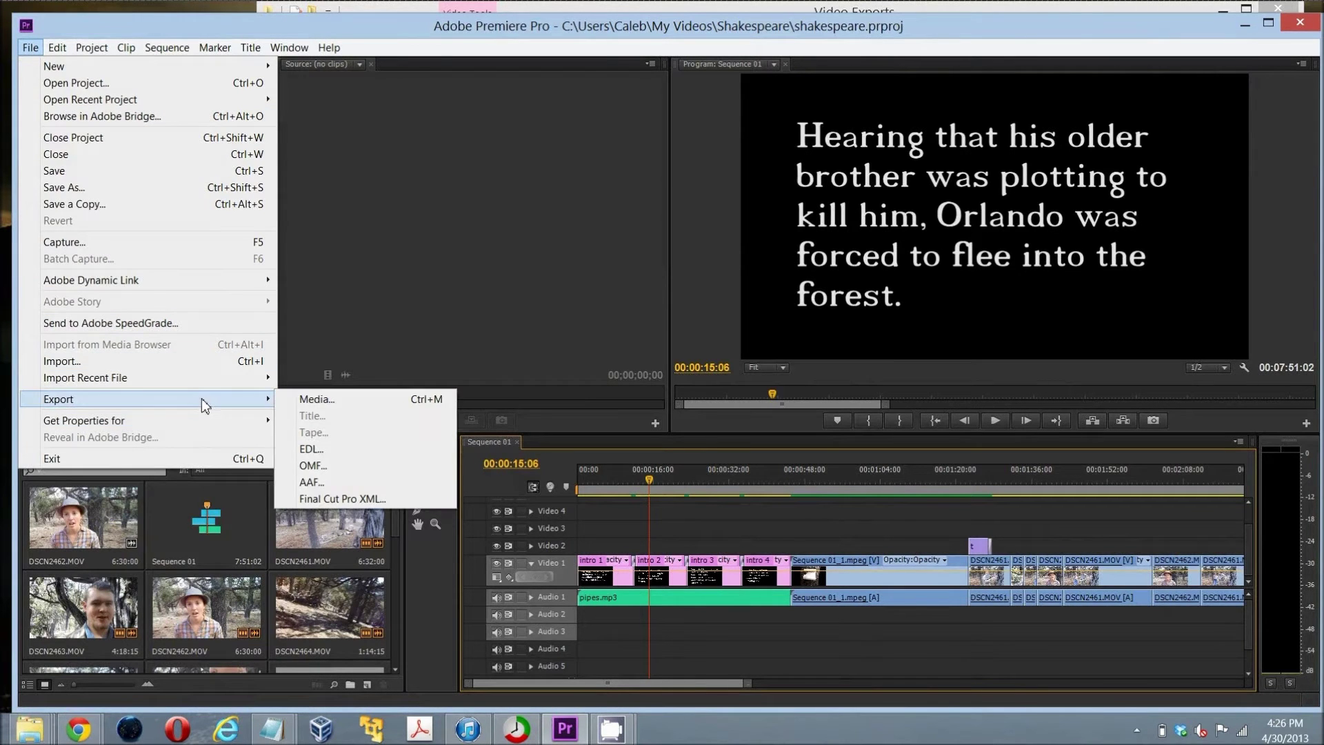
{"action": "left_click", "coordinate": [338, 400]}
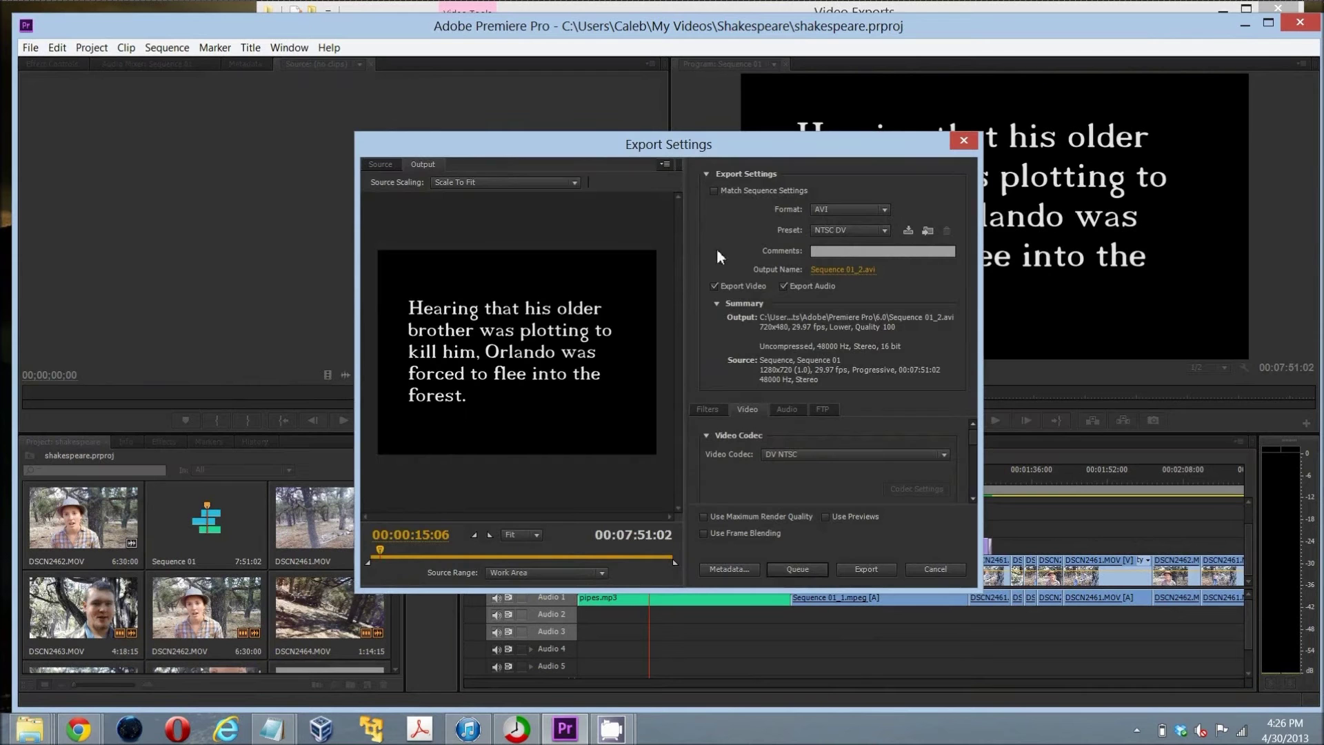
{"action": "left_click", "coordinate": [852, 212]}
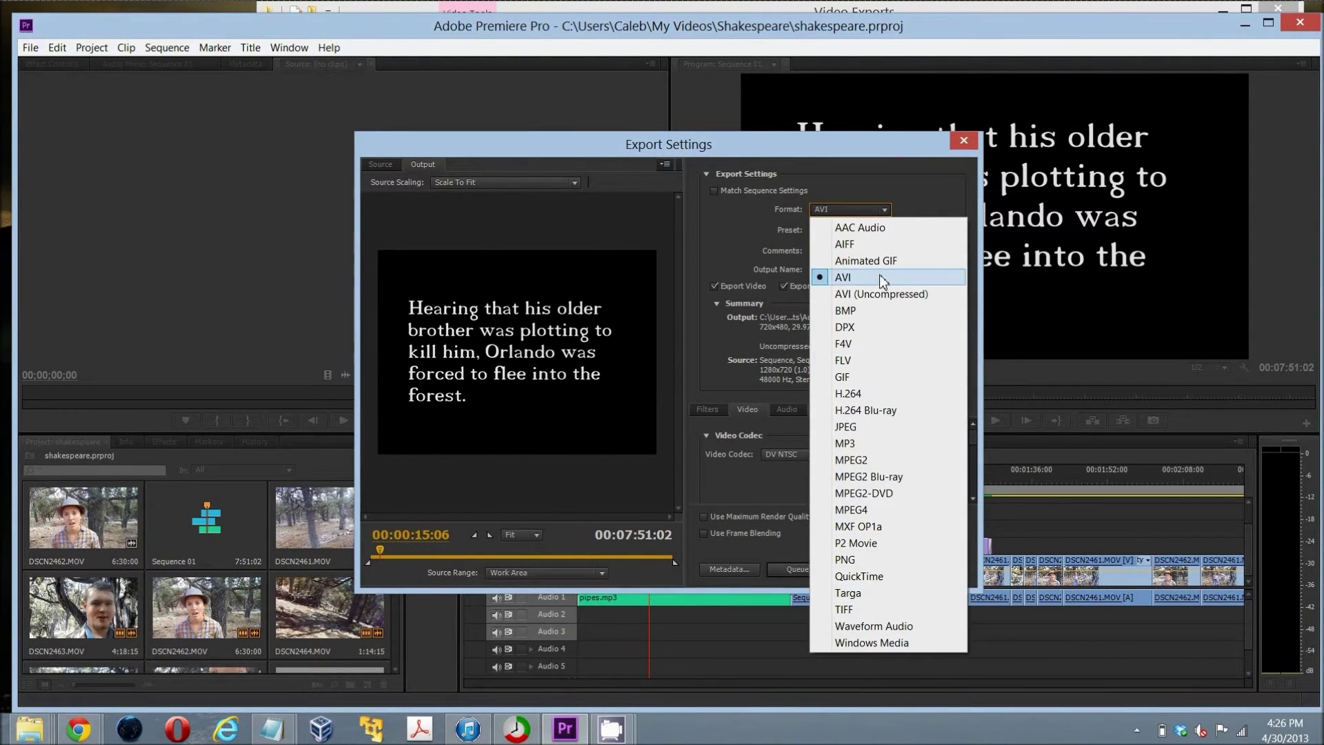
{"action": "left_click", "coordinate": [880, 276]}
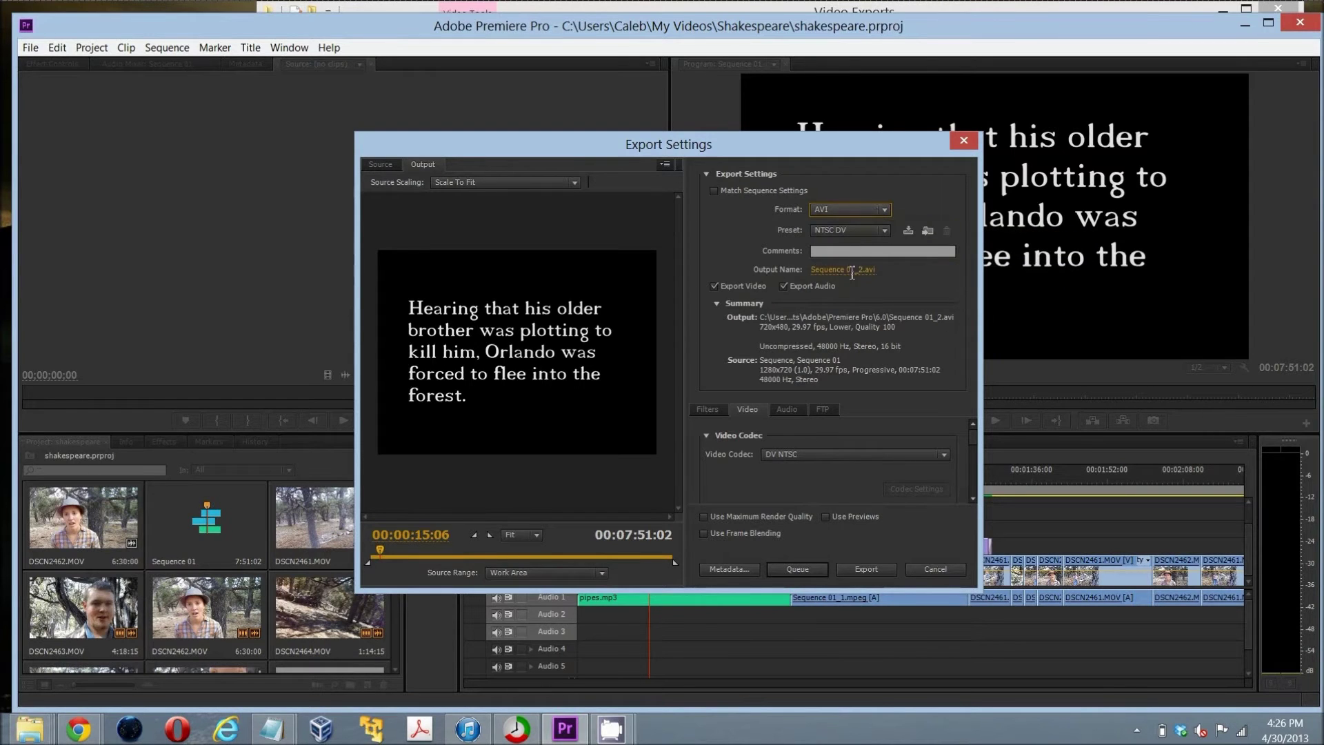
Name the export's output file Orlando Shakespeare.avi in the Premiere Pro 6.0 documents folder.
{"action": "left_click", "coordinate": [852, 273]}
{"action": "left_click", "coordinate": [551, 481]}
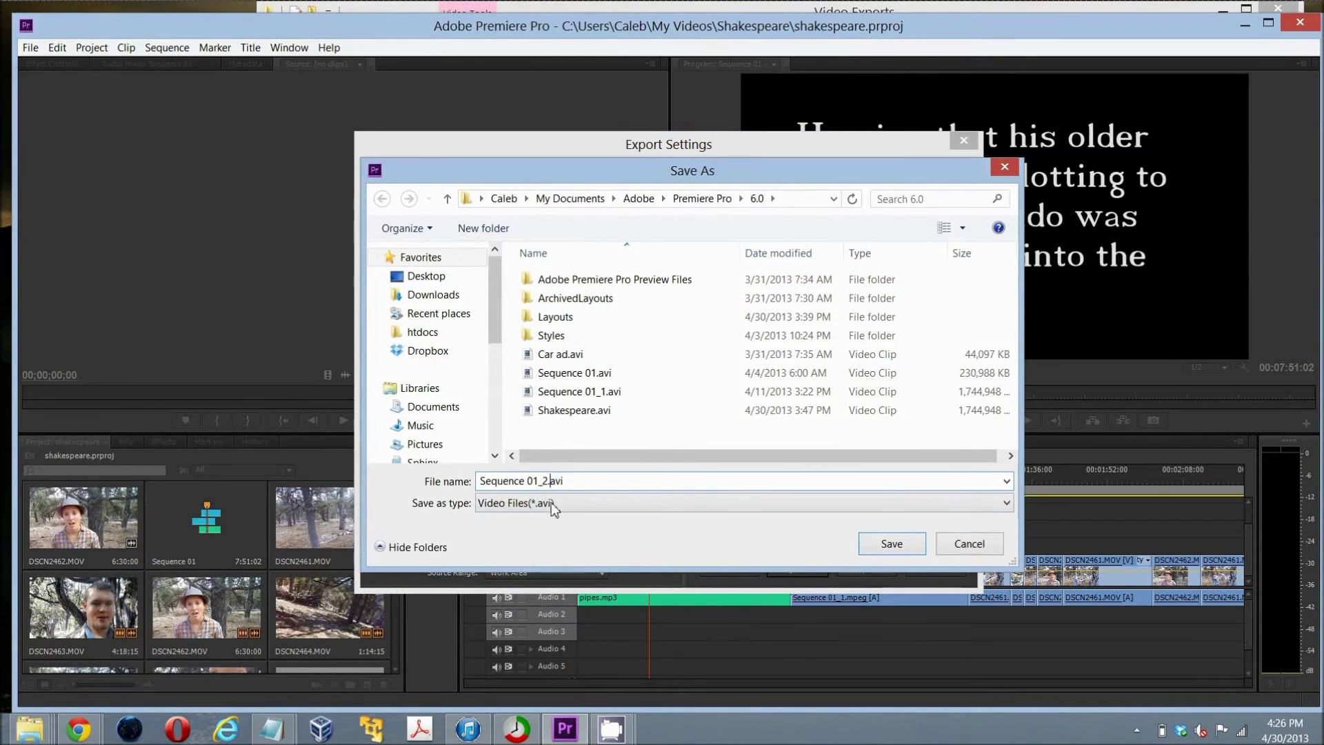
{"action": "key", "text": "shift+Home"}
{"action": "key", "text": "BackSpace"}
{"action": "type", "text": "Orlando Shakespeare"}
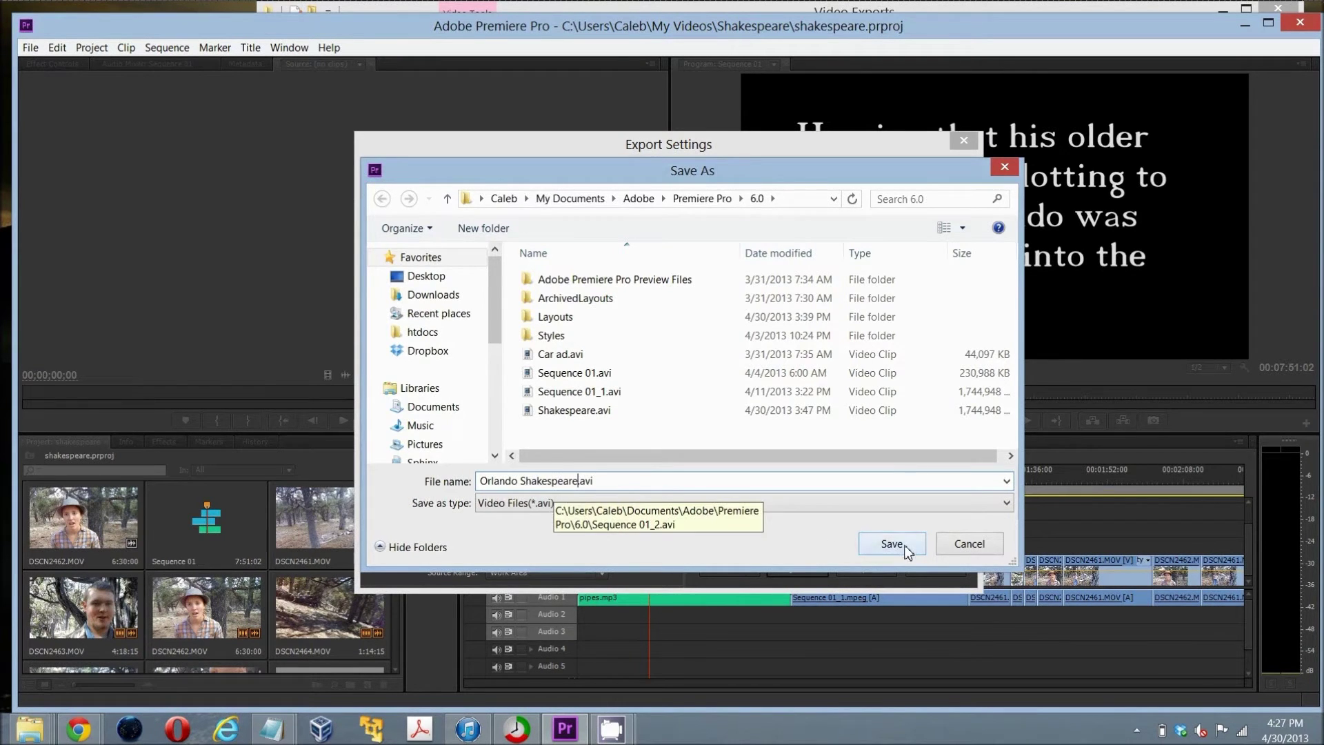
{"action": "left_click", "coordinate": [893, 544]}
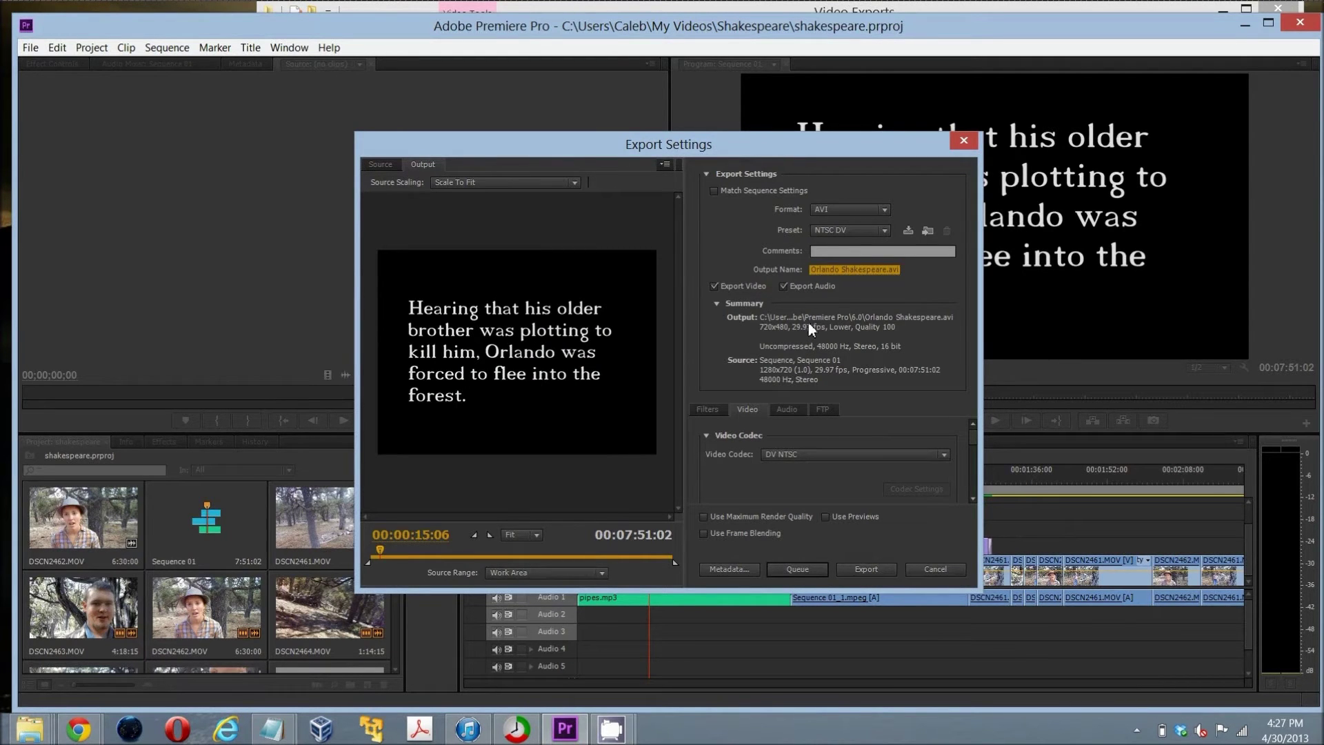
Choose the NTSC DV Widescreen preset and the DV NTSC video codec for the export.
{"action": "left_click", "coordinate": [885, 231]}
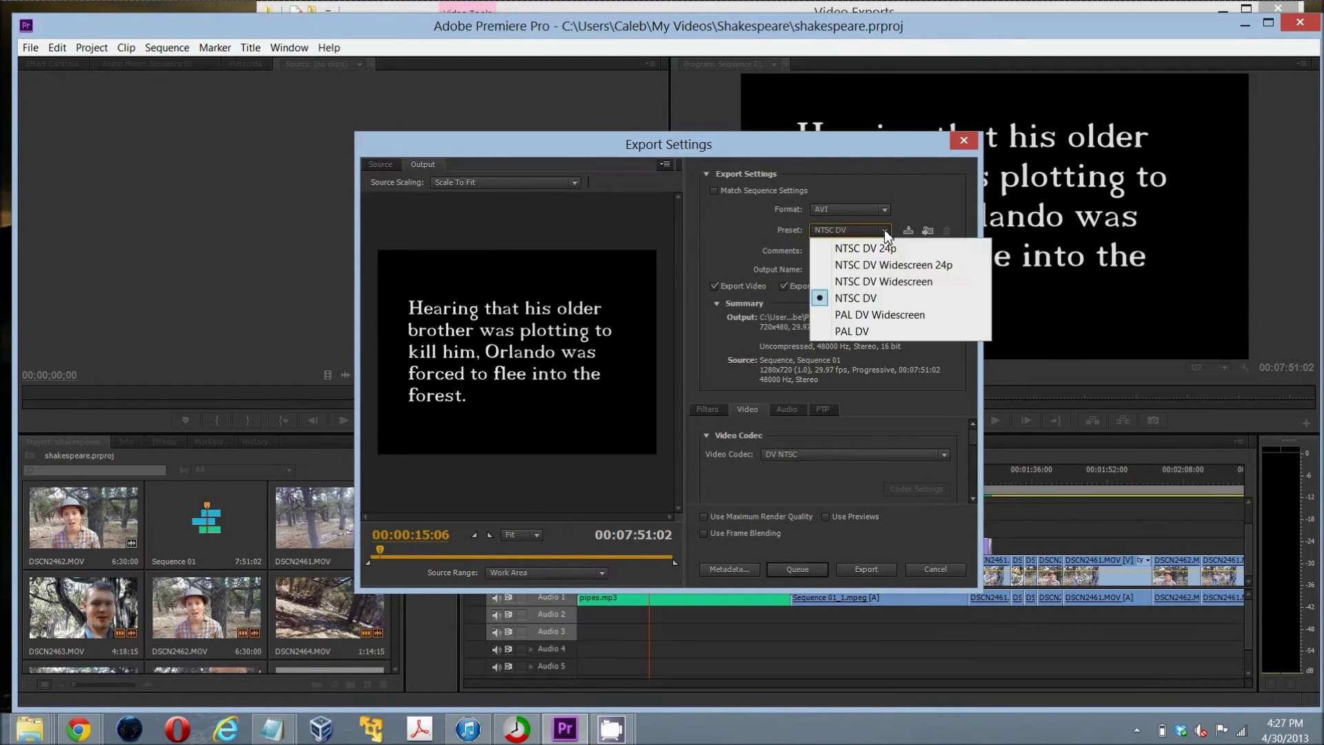
{"action": "left_click", "coordinate": [881, 282]}
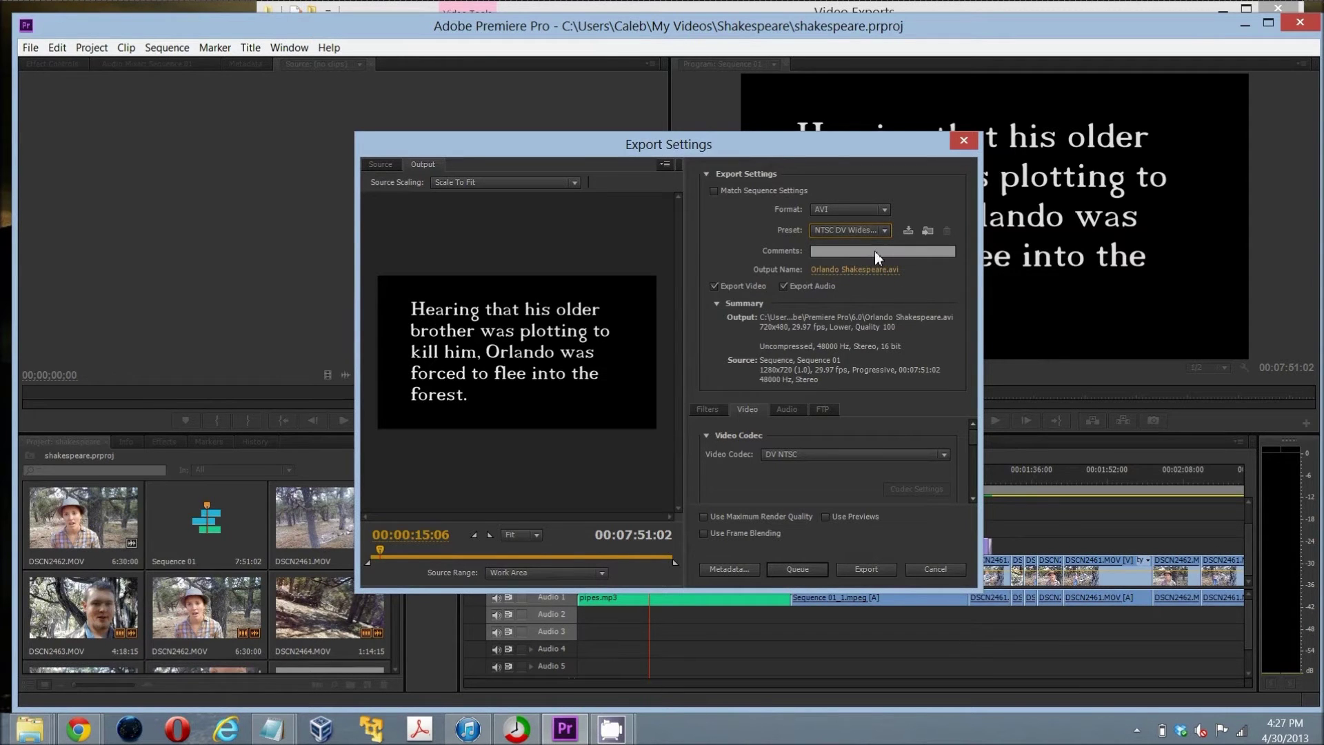
{"action": "left_click", "coordinate": [887, 232]}
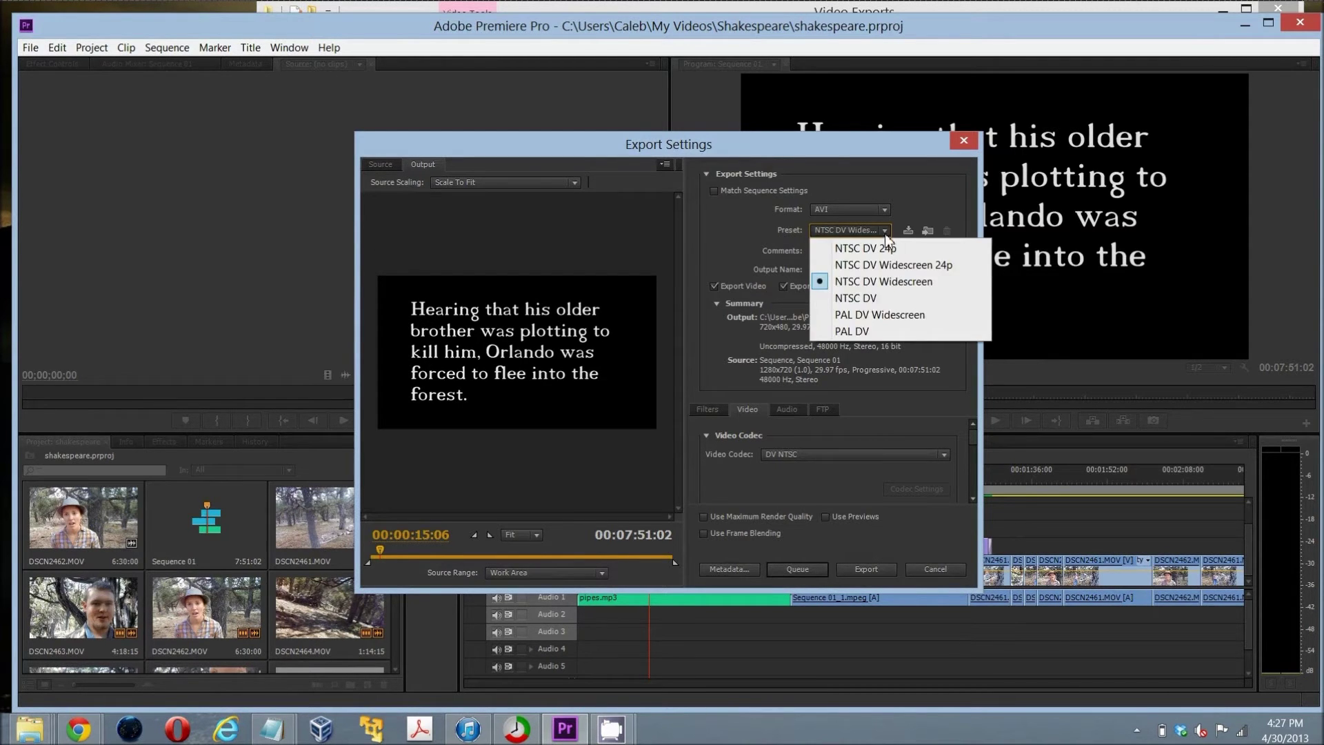
{"action": "left_click", "coordinate": [770, 321]}
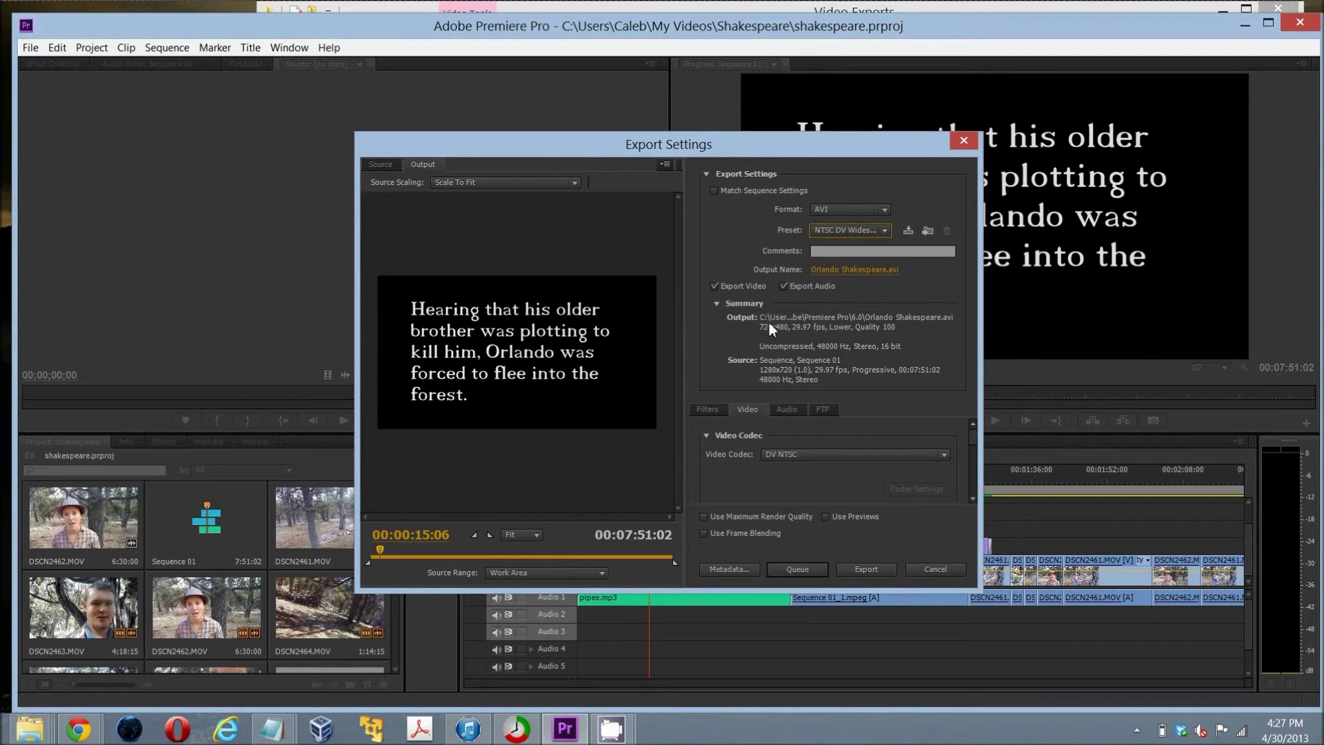
{"action": "left_click", "coordinate": [944, 455]}
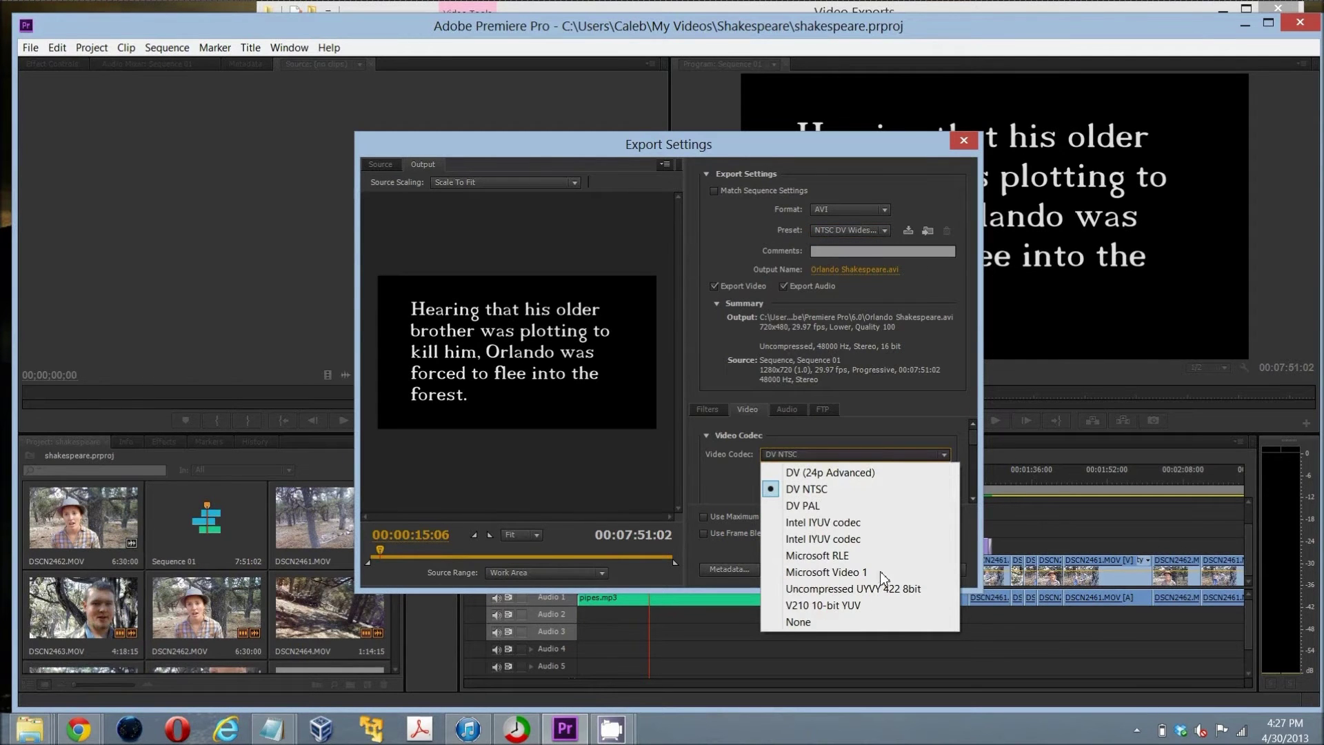
{"action": "left_click", "coordinate": [861, 490]}
Review the audio export settings and export the sequence.
{"action": "left_click_drag", "start_coordinate": [974, 440], "coordinate": [850, 429]}
{"action": "left_click", "coordinate": [790, 412]}
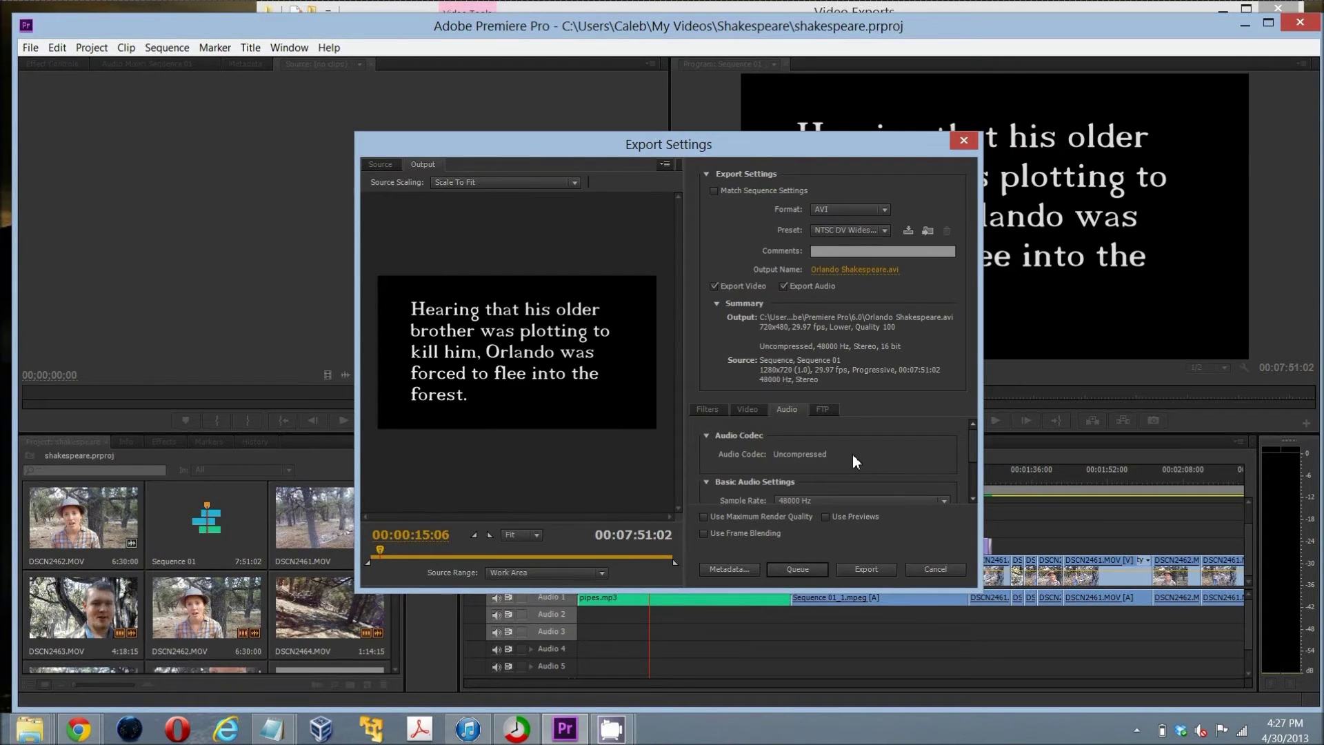
{"action": "left_click", "coordinate": [867, 572]}
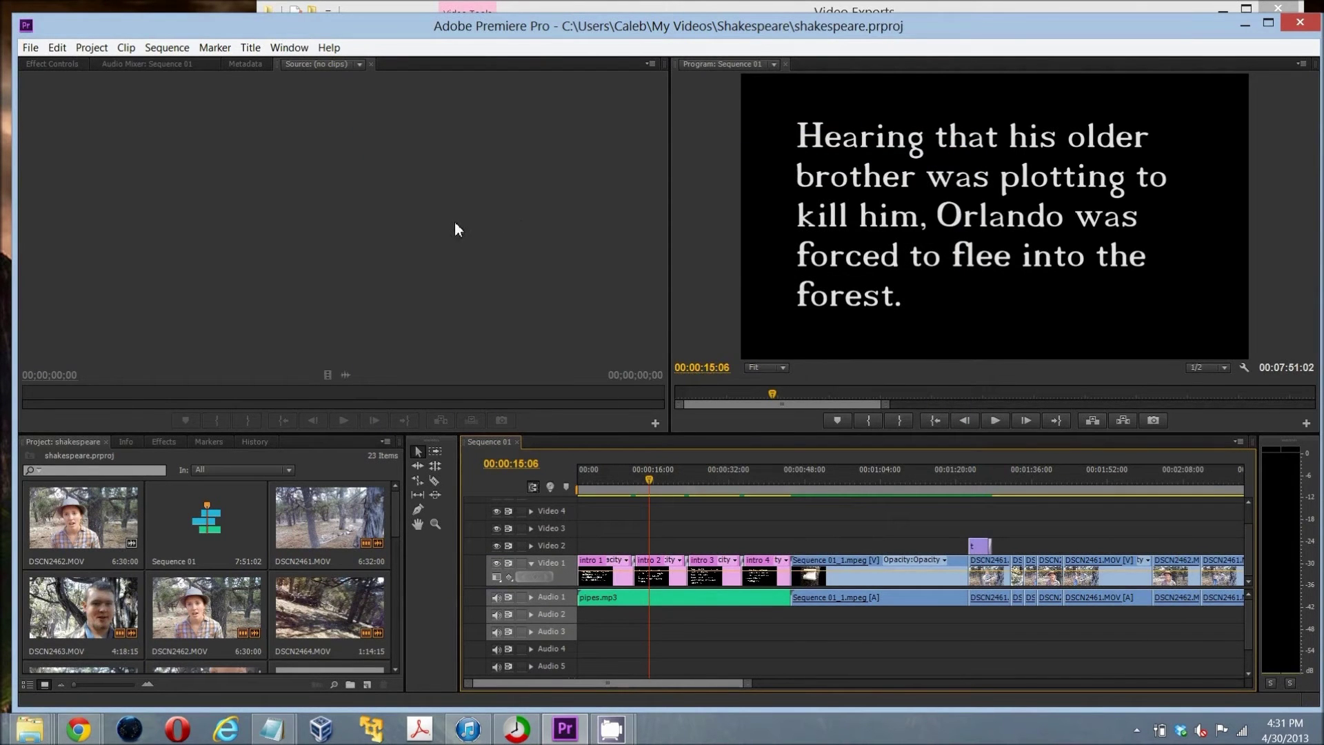
Switch to File Explorer and open the Documents > Adobe > Premiere Pro > 6.0 folder.
{"action": "mouse_move", "coordinate": [29, 729]}
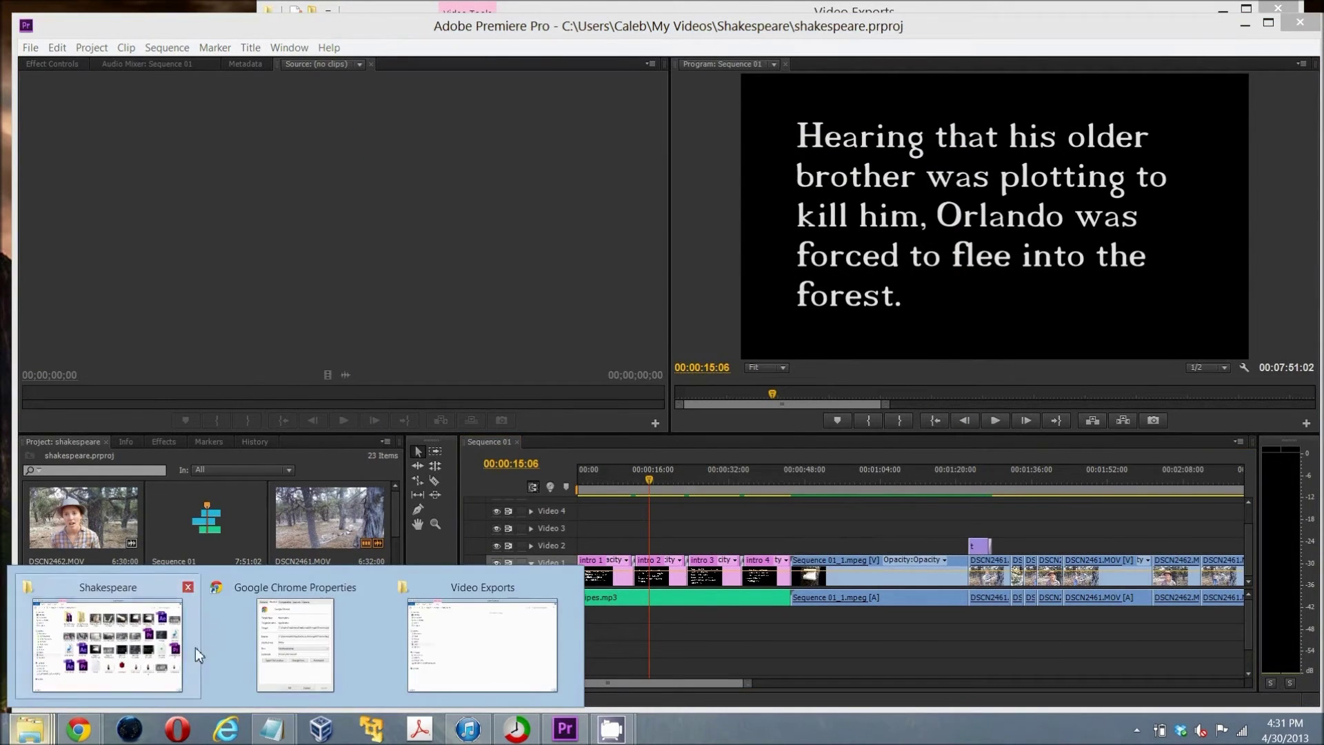
{"action": "left_click", "coordinate": [467, 650]}
{"action": "left_click", "coordinate": [422, 60]}
{"action": "double_click", "coordinate": [605, 104]}
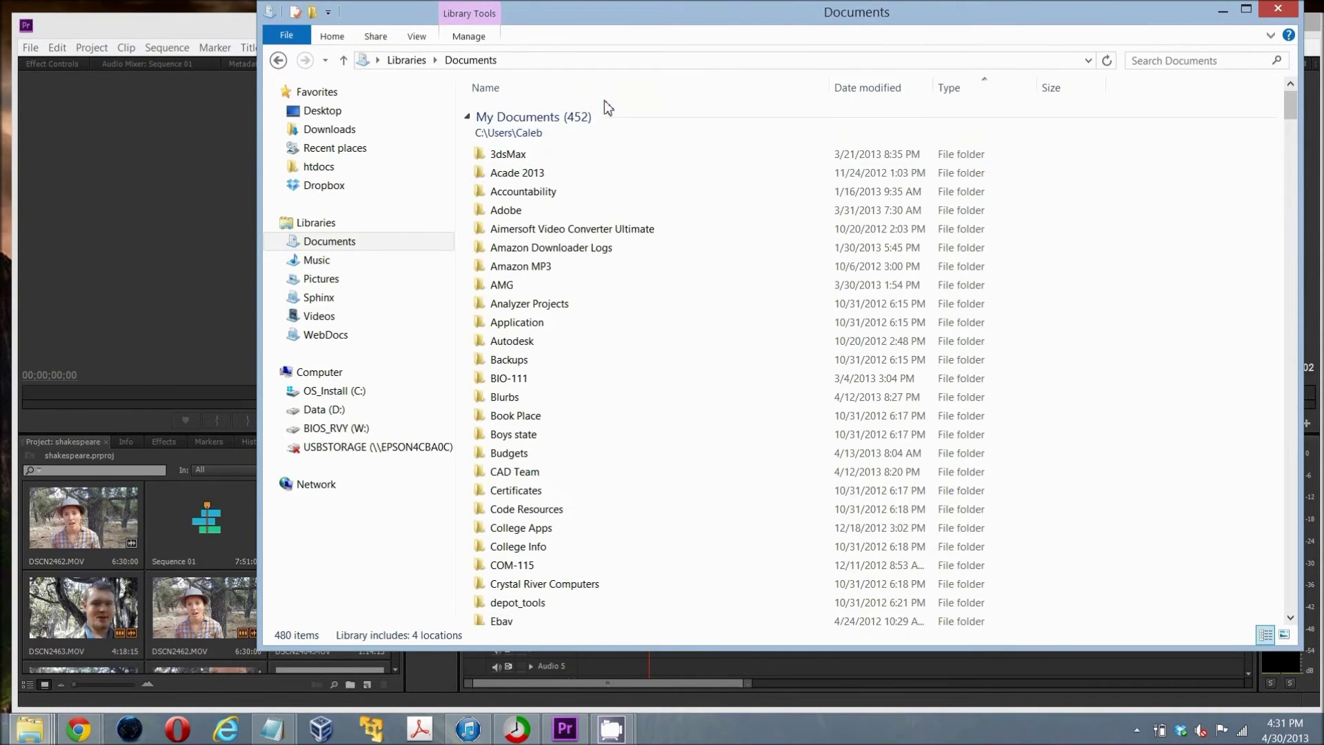
{"action": "double_click", "coordinate": [506, 210]}
{"action": "double_click", "coordinate": [527, 122]}
{"action": "double_click", "coordinate": [525, 117]}
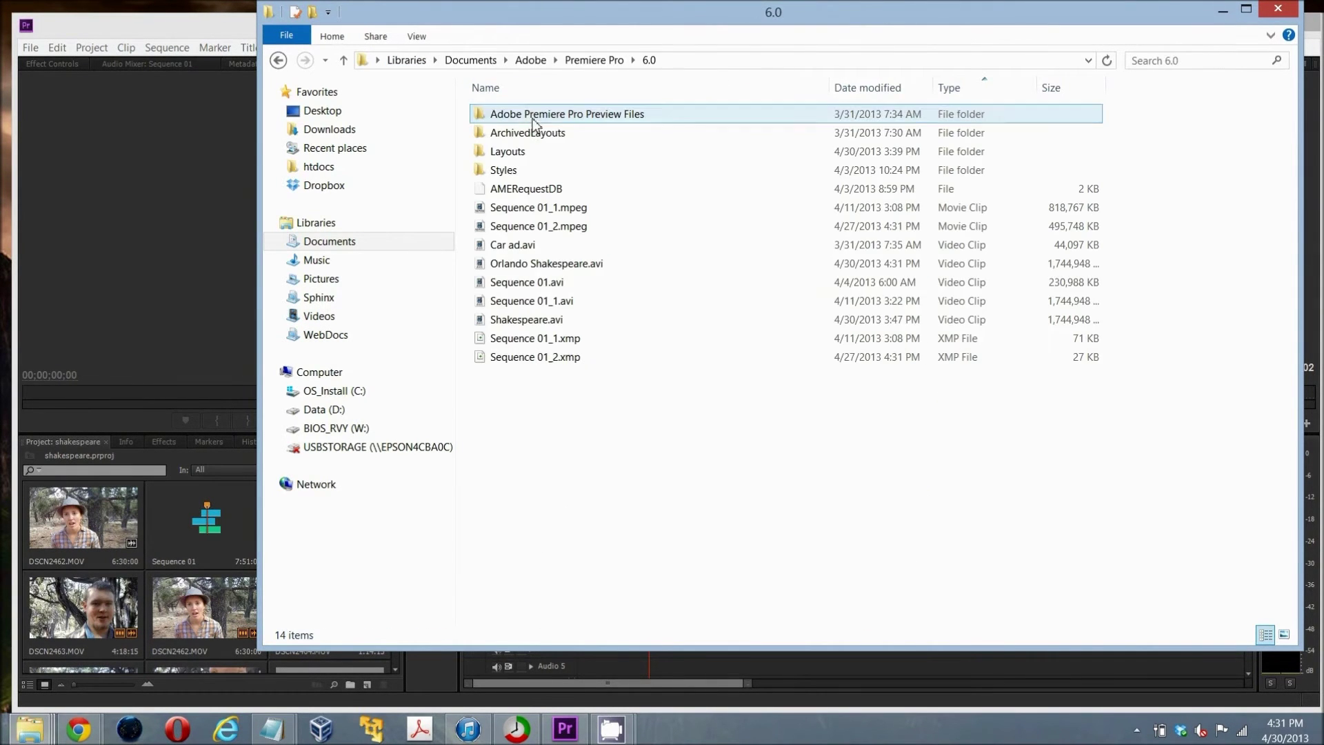
Play the exported Orlando Shakespeare.avi and enlarge the player window.
{"action": "double_click", "coordinate": [585, 264]}
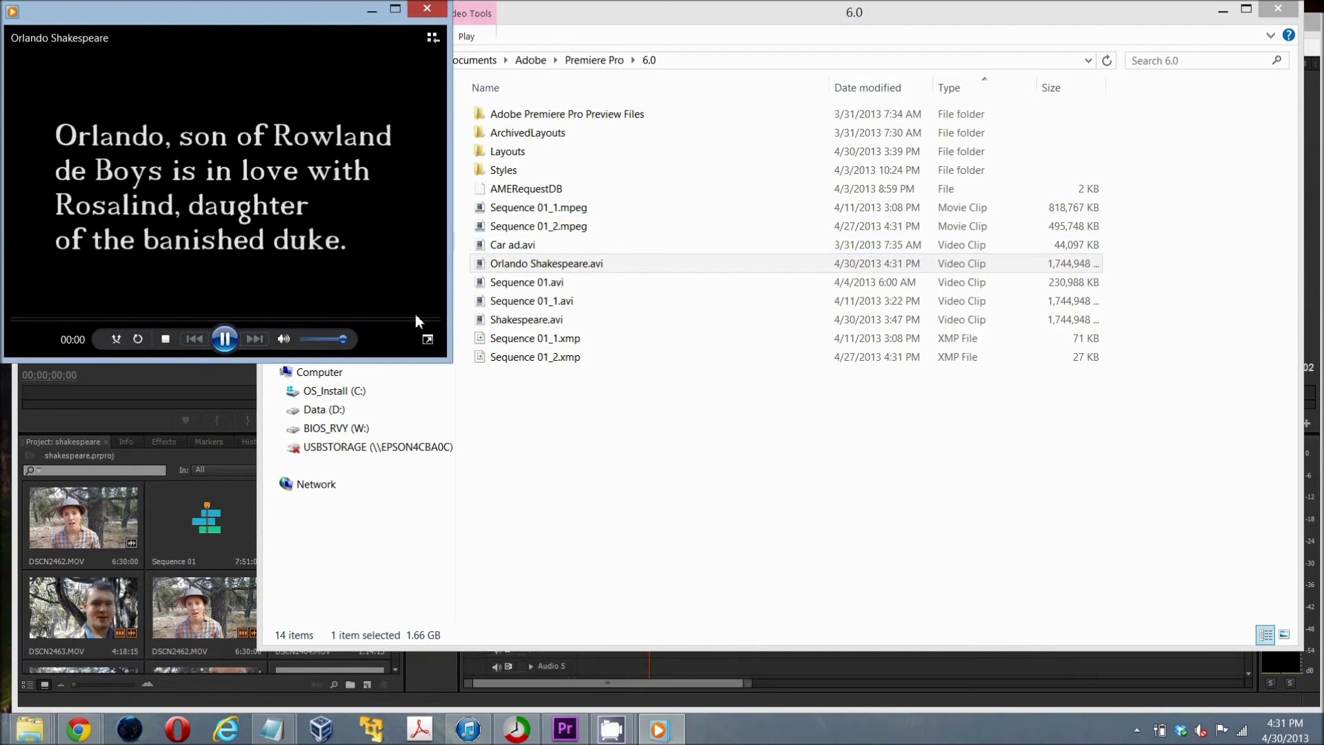
{"action": "left_click_drag", "start_coordinate": [449, 358], "coordinate": [1081, 608]}
{"action": "mouse_move", "coordinate": [841, 382]}
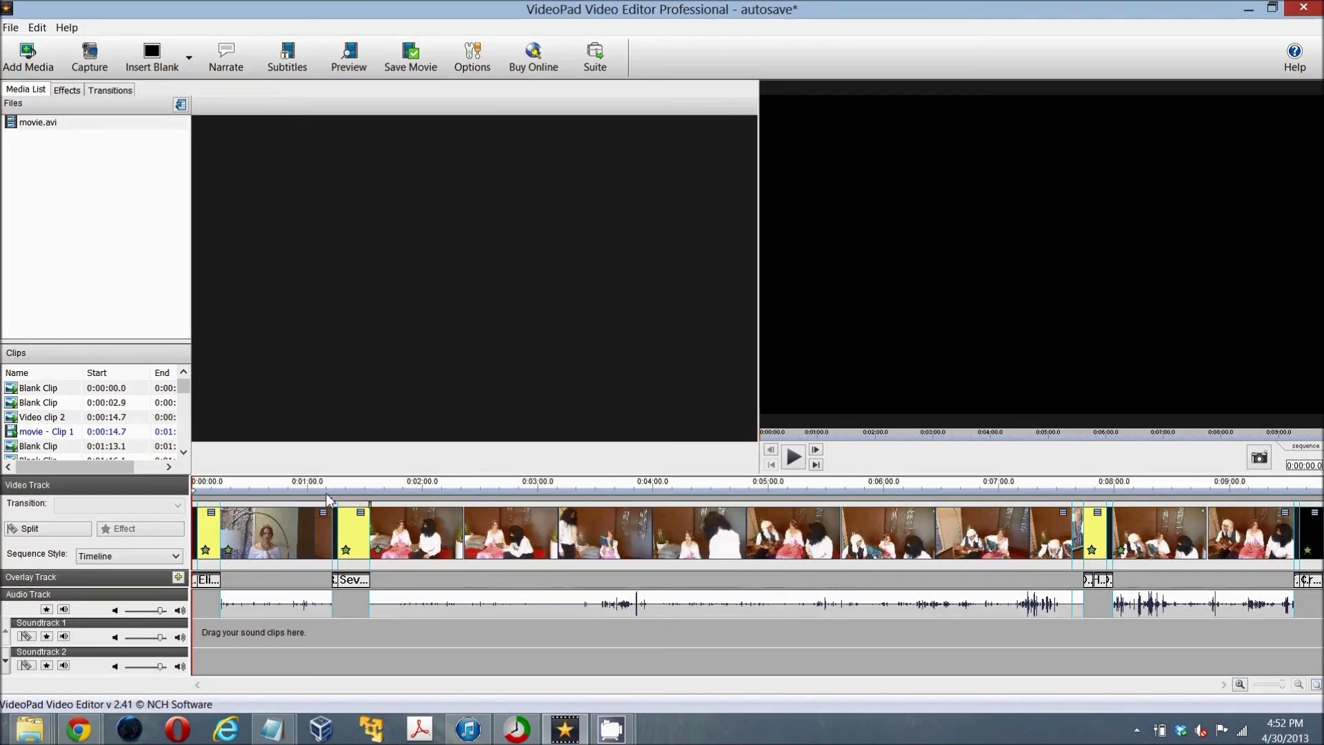
In VideoPad, scrub to about 0:00:42.8 and set the movie's save destination to My Elizabeth Movie.avi in the My Videos folder.
{"action": "left_click_drag", "start_coordinate": [224, 487], "coordinate": [274, 491]}
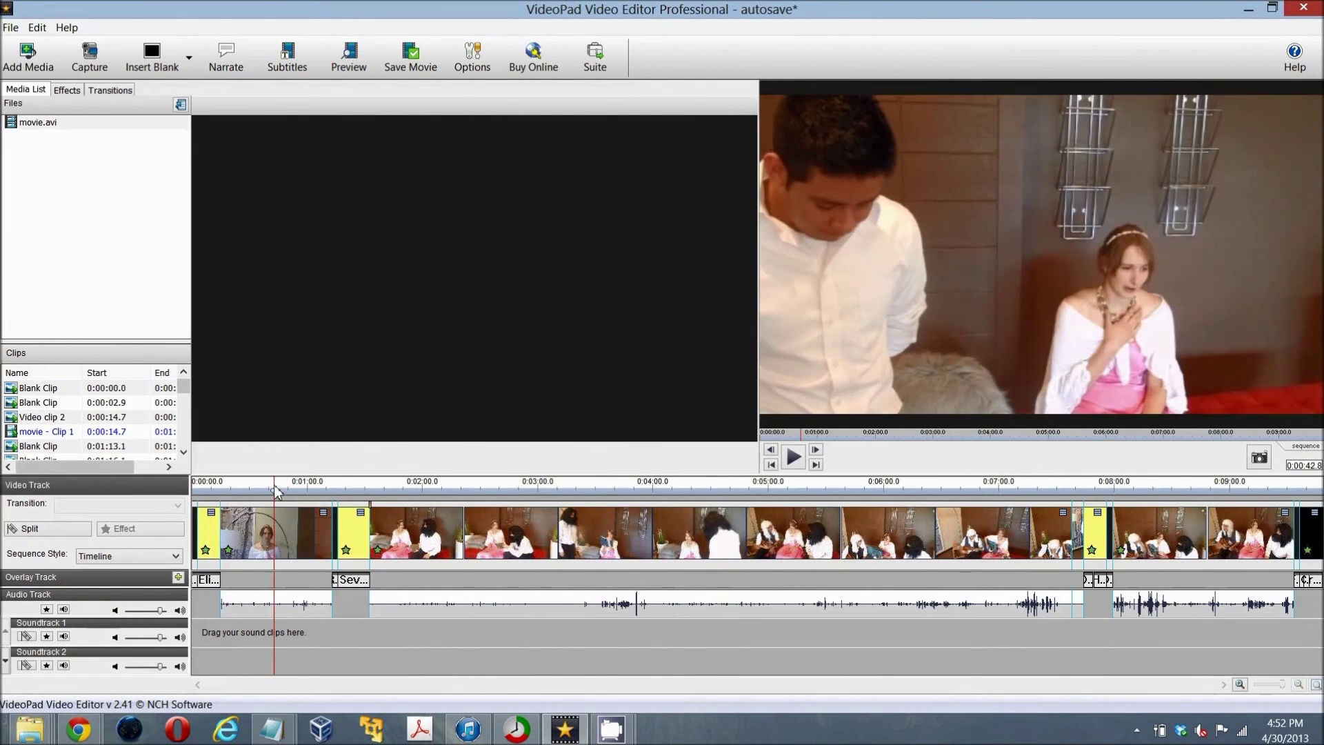
{"action": "left_click", "coordinate": [10, 31]}
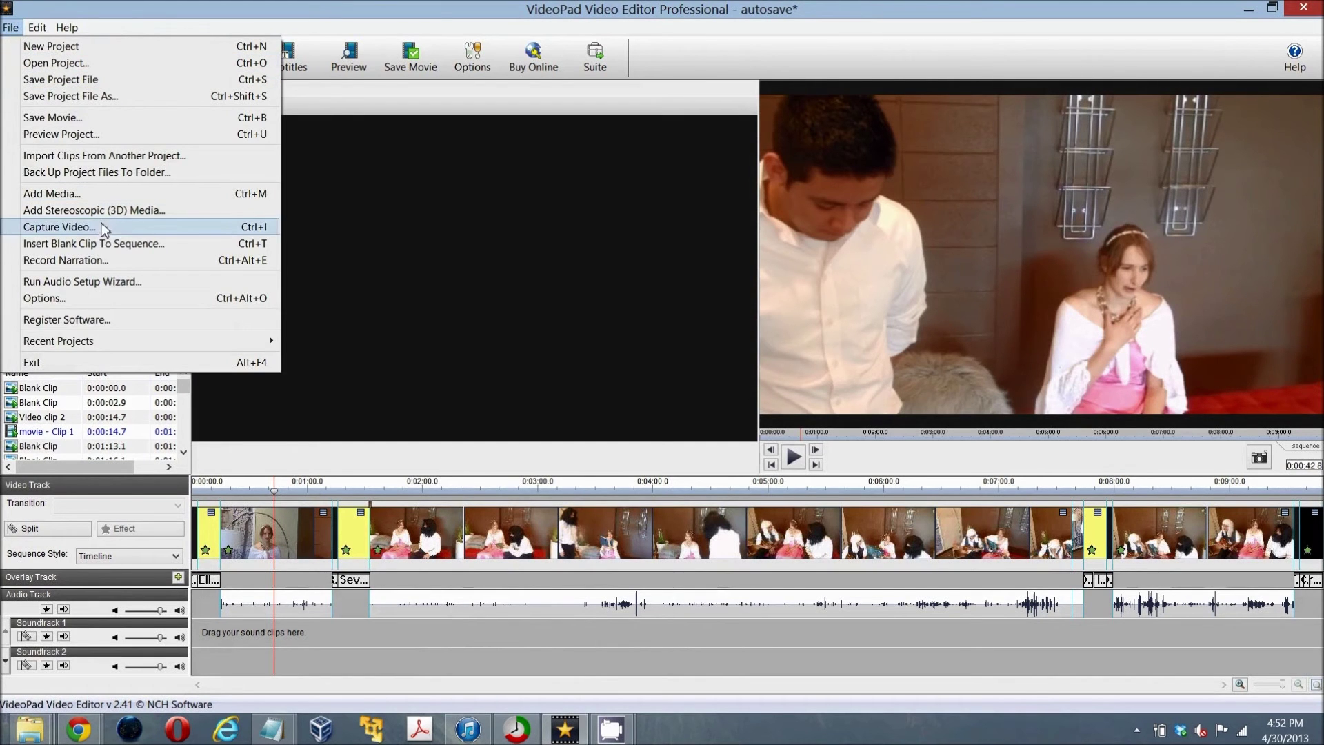
{"action": "left_click", "coordinate": [113, 119]}
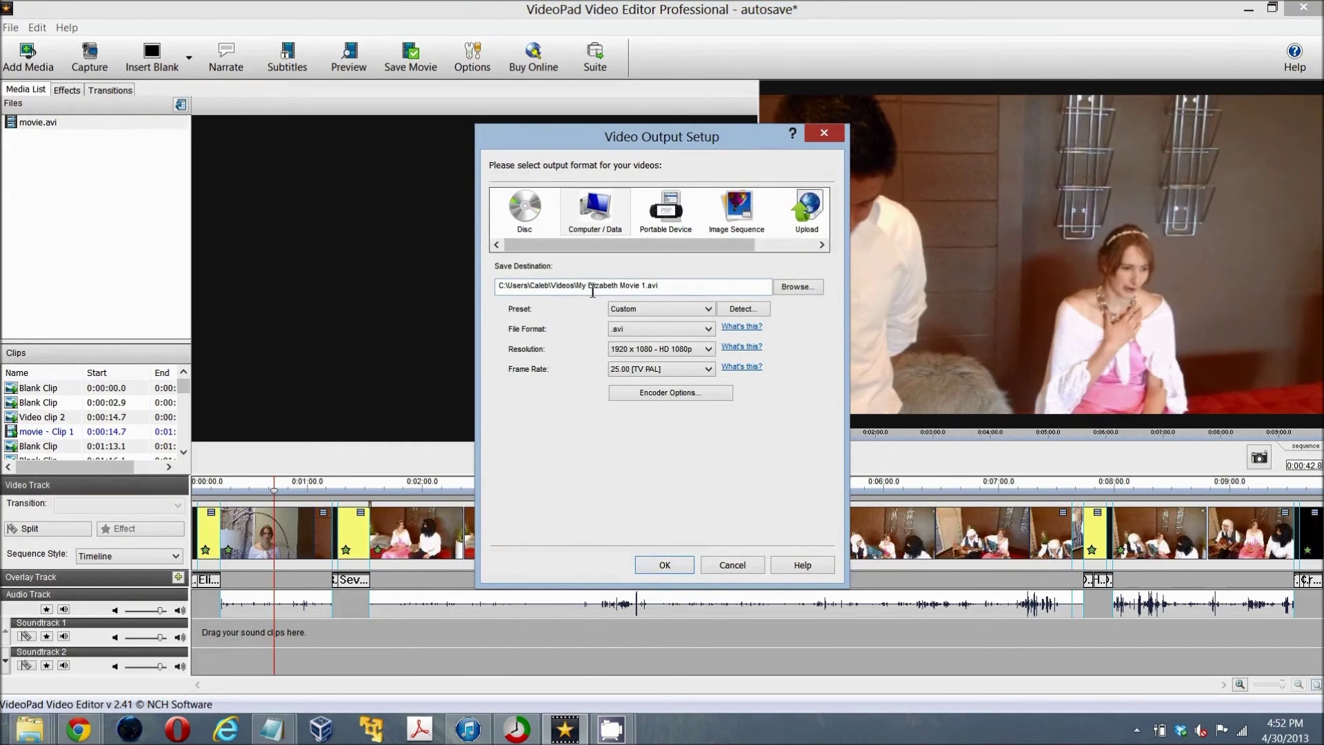
{"action": "left_click", "coordinate": [797, 287]}
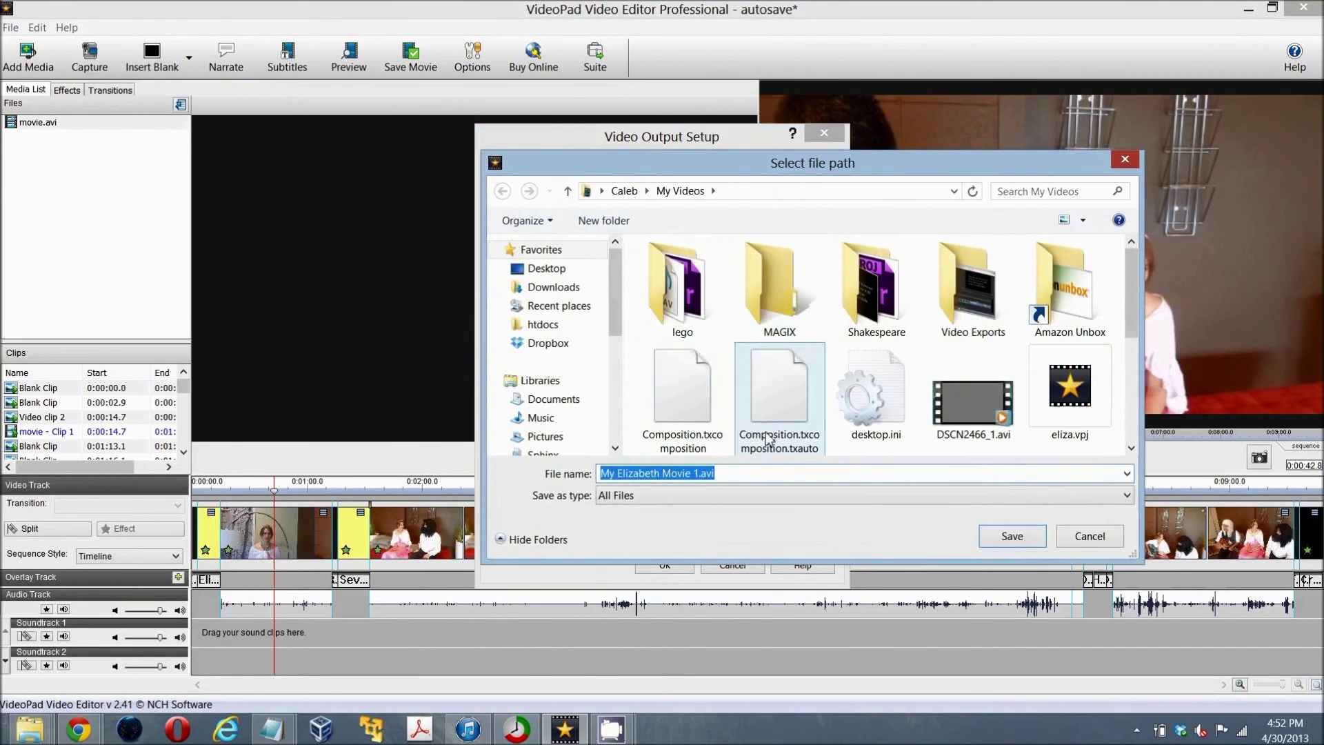
{"action": "left_click", "coordinate": [703, 474]}
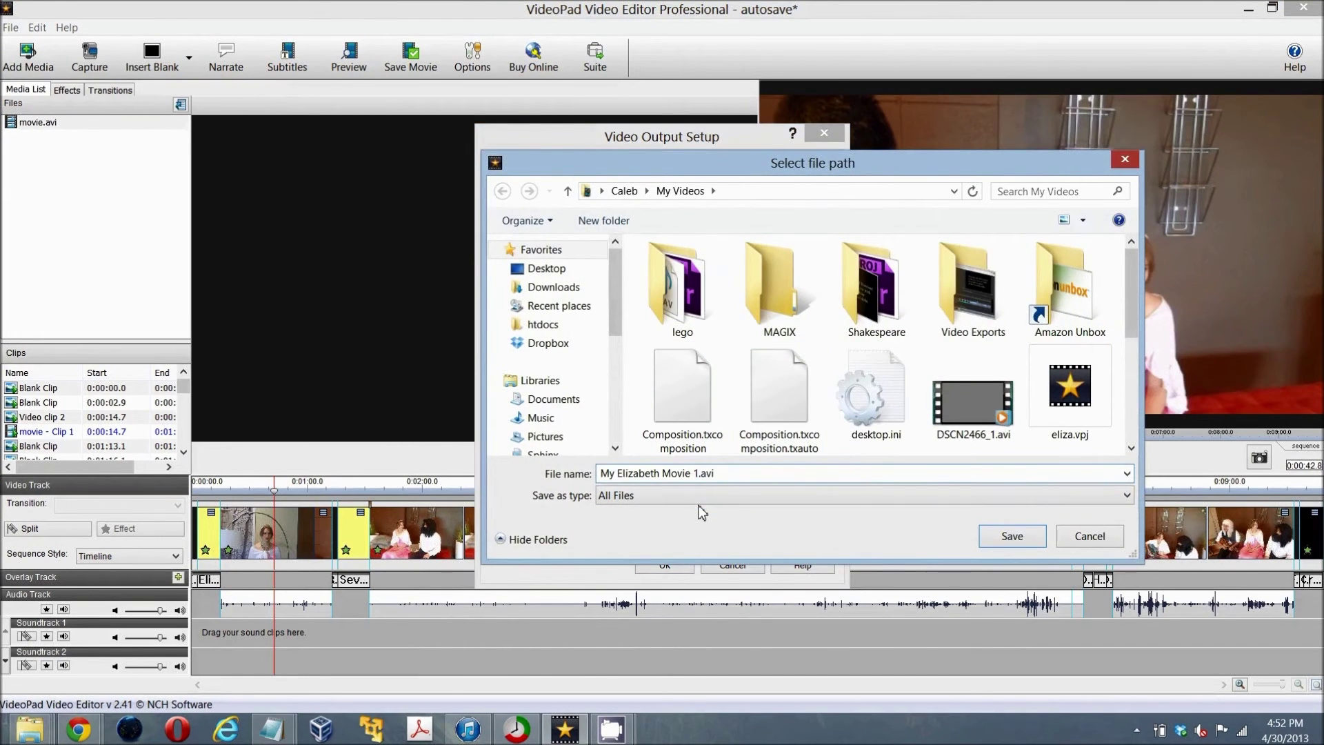
{"action": "key", "text": "BackSpace"}
{"action": "key", "text": "BackSpace"}
{"action": "left_click", "coordinate": [1013, 537]}
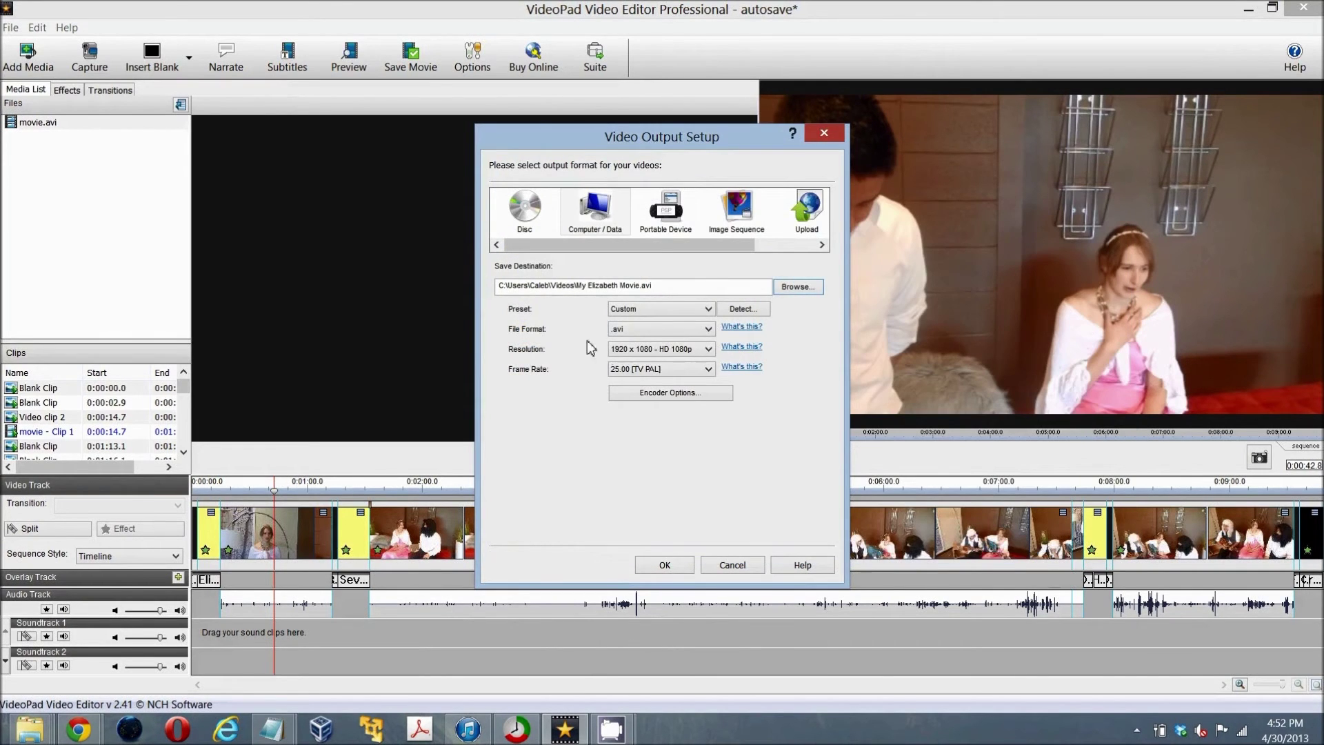
Set the file format to .avi and the frame rate to 25.00 [TV PAL], and save the movie as Computer / Data output.
{"action": "left_click", "coordinate": [649, 330]}
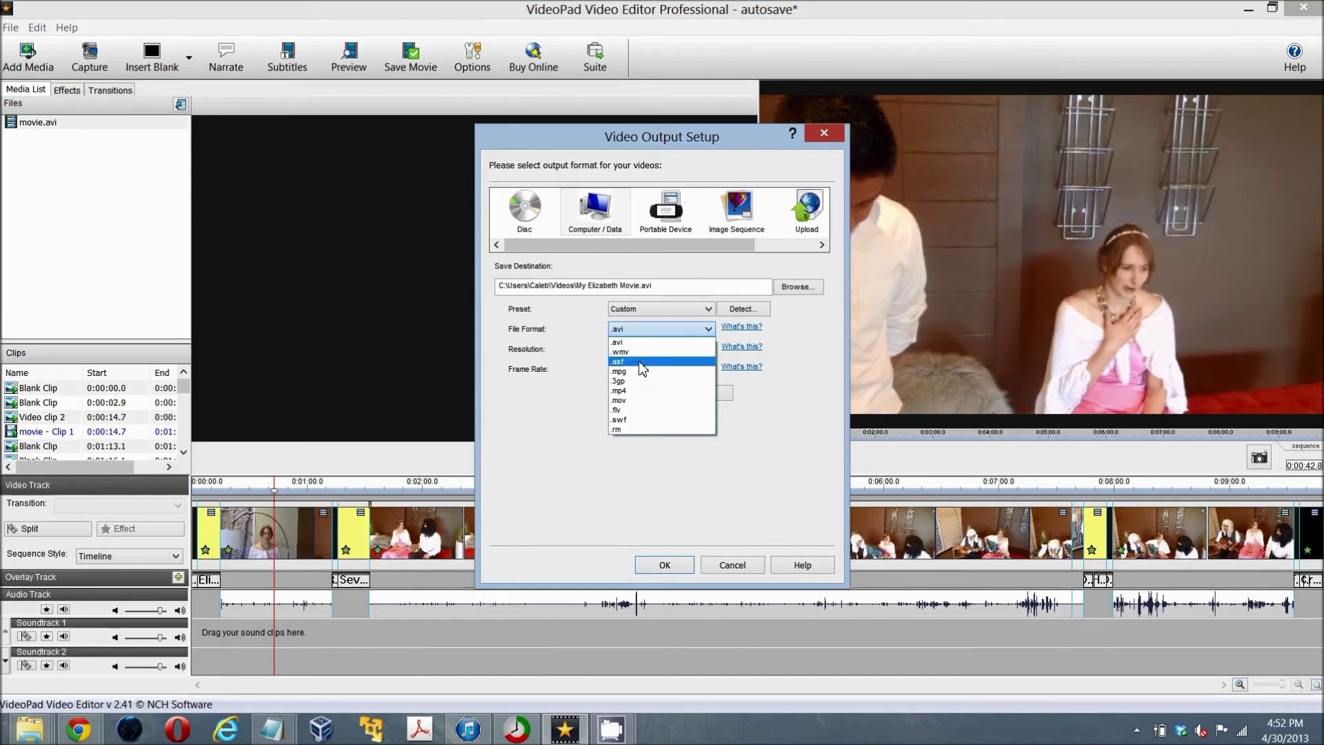
{"action": "left_click", "coordinate": [614, 343]}
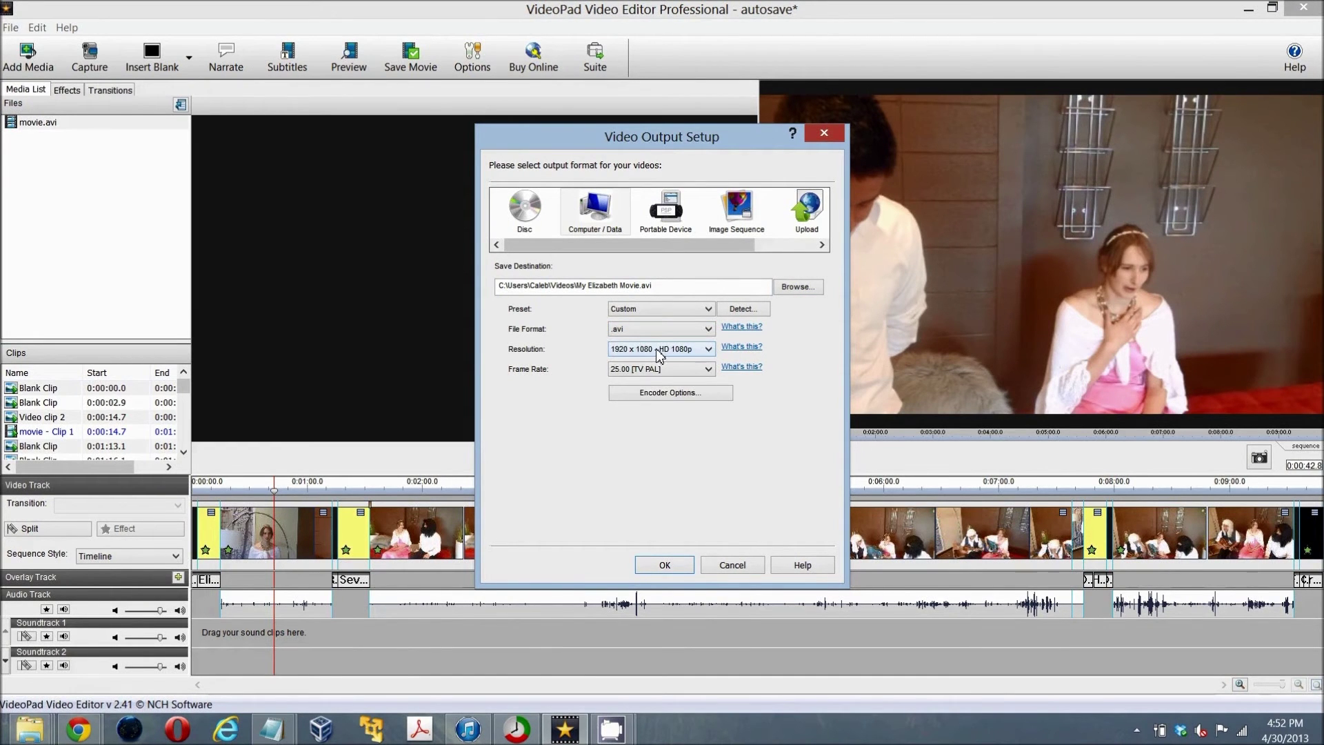
{"action": "left_click", "coordinate": [664, 375]}
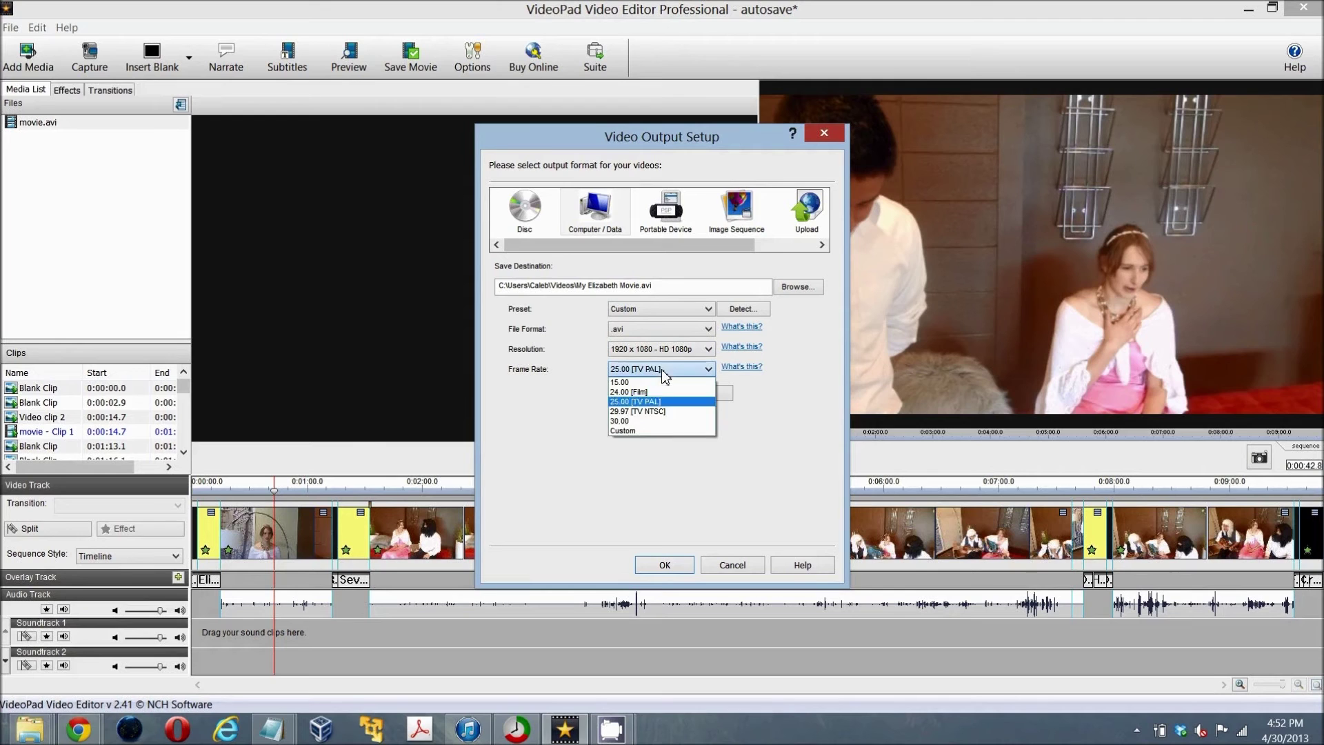
{"action": "left_click", "coordinate": [634, 402]}
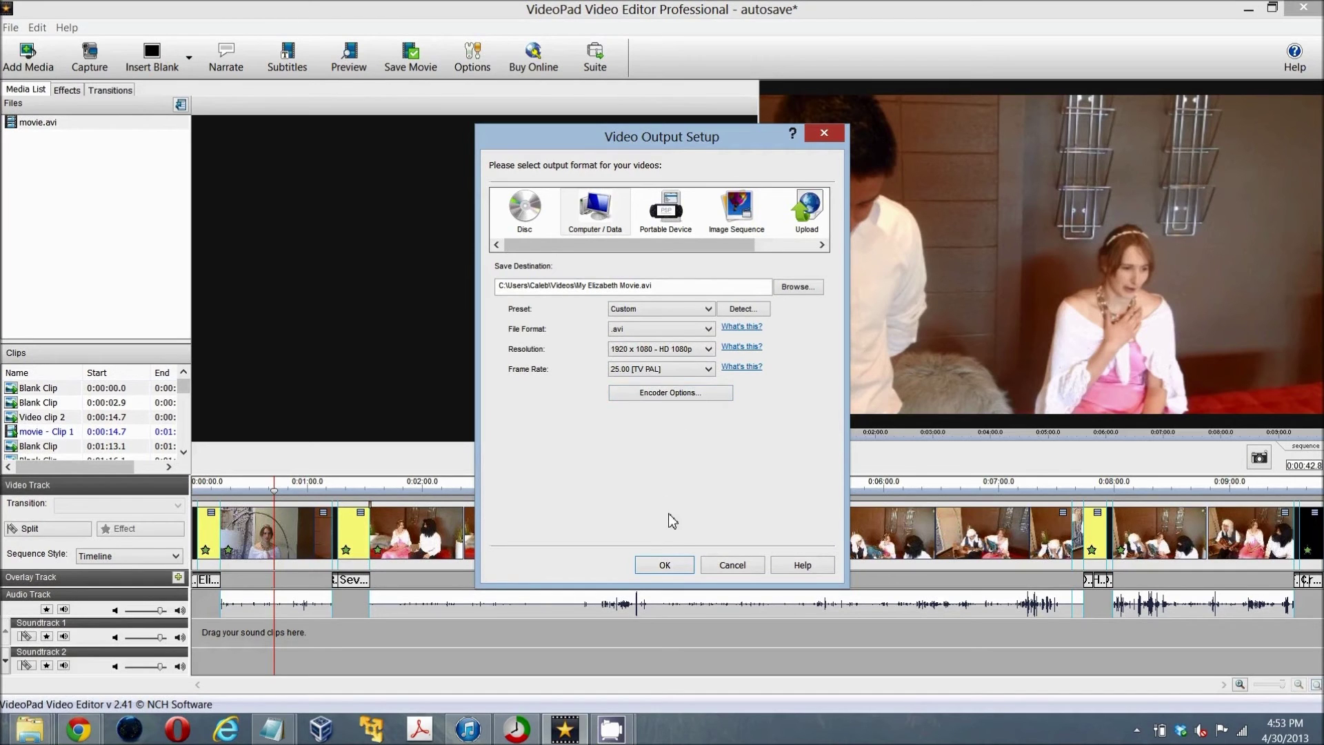
{"action": "left_click", "coordinate": [583, 202]}
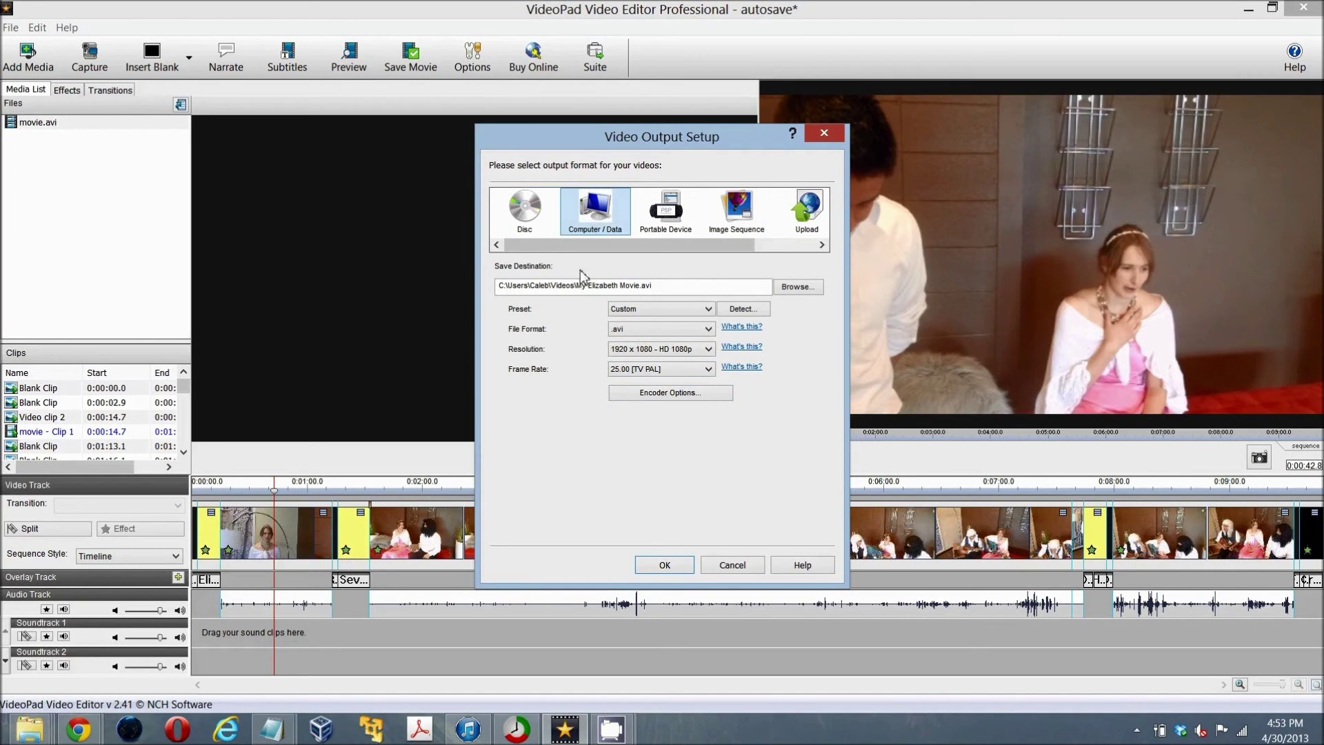
{"action": "left_click", "coordinate": [665, 566]}
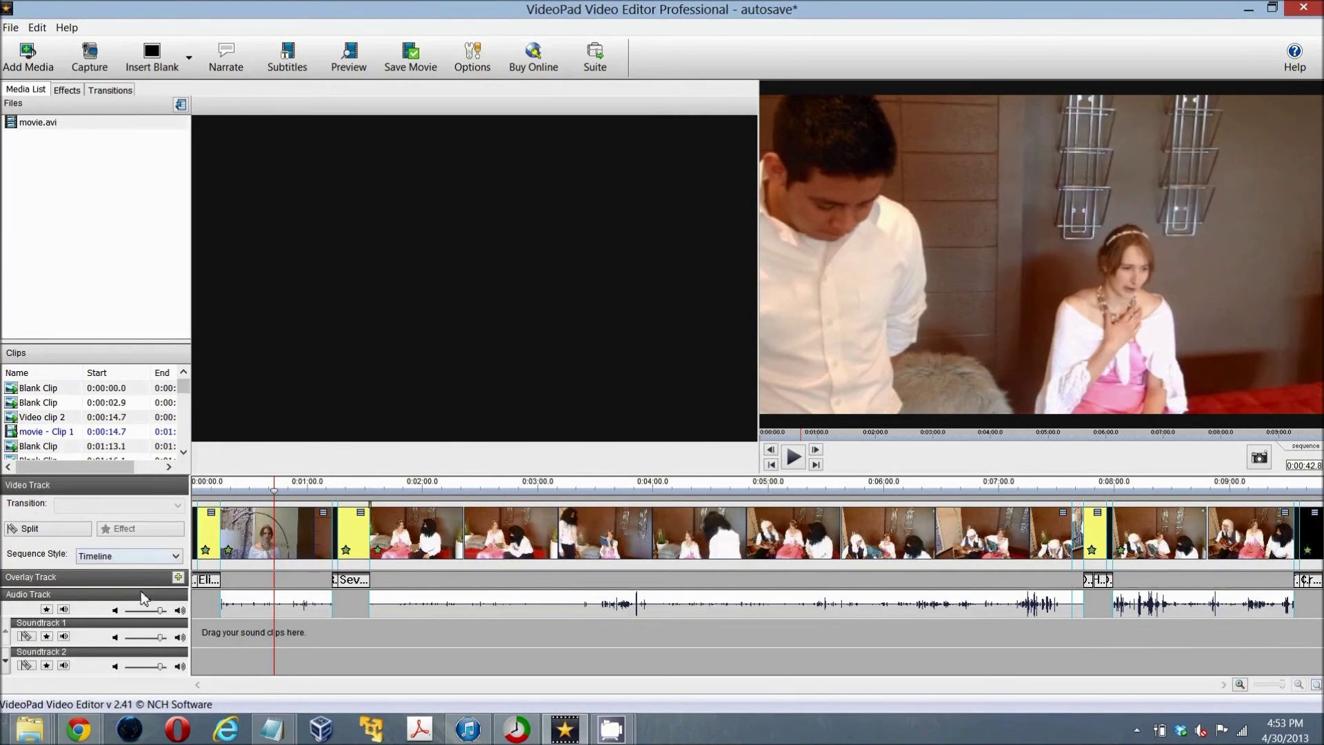
Switch to File Explorer's Videos library to check the saved movie file.
{"action": "mouse_move", "coordinate": [41, 737]}
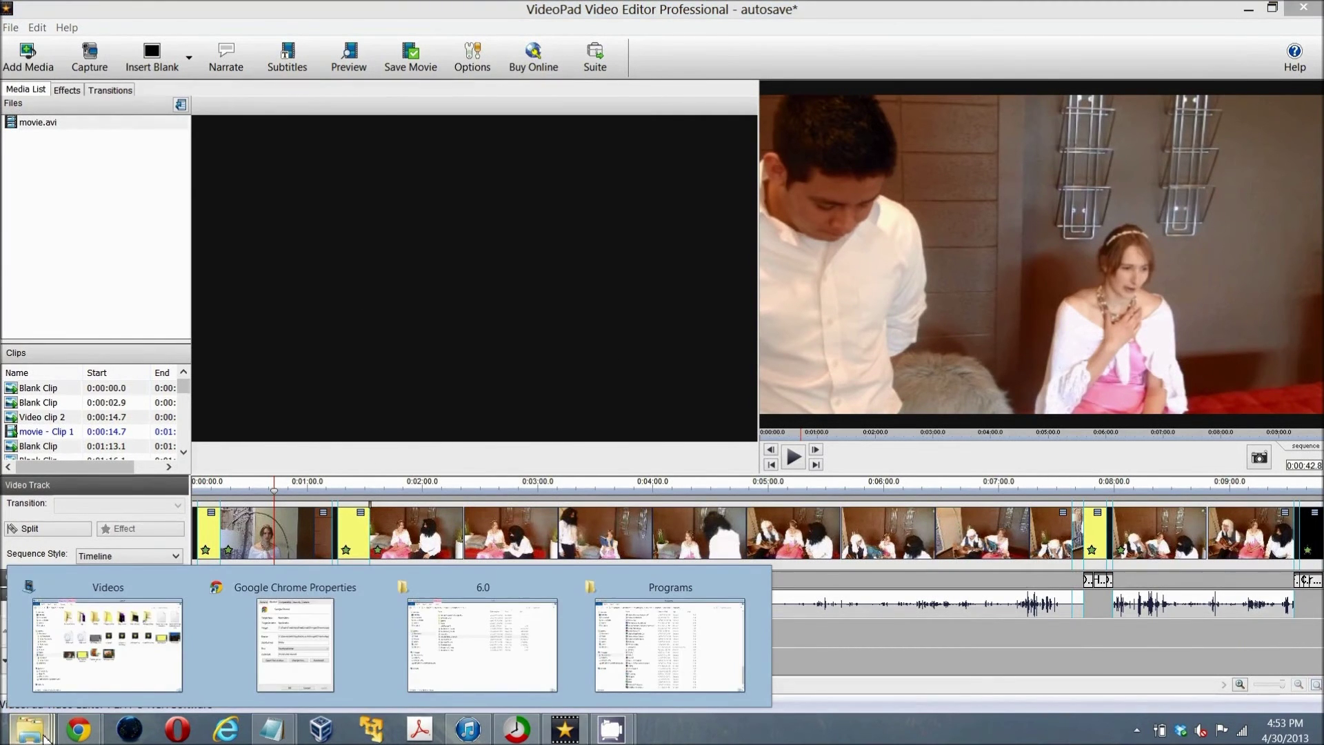
{"action": "left_click", "coordinate": [143, 654]}
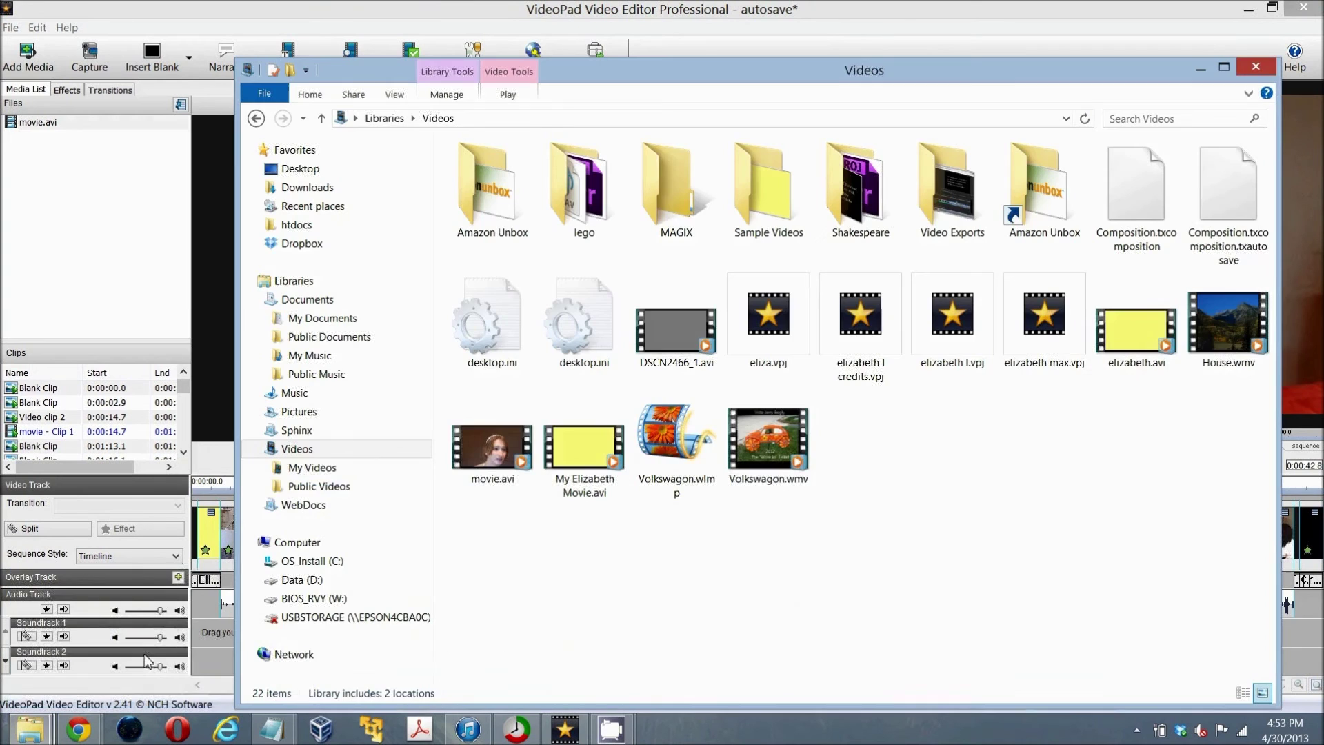
Play My Elizabeth Movie.avi from the Videos library in full screen and skip ahead to check the export.
{"action": "left_click", "coordinate": [587, 454]}
{"action": "double_click", "coordinate": [587, 455]}
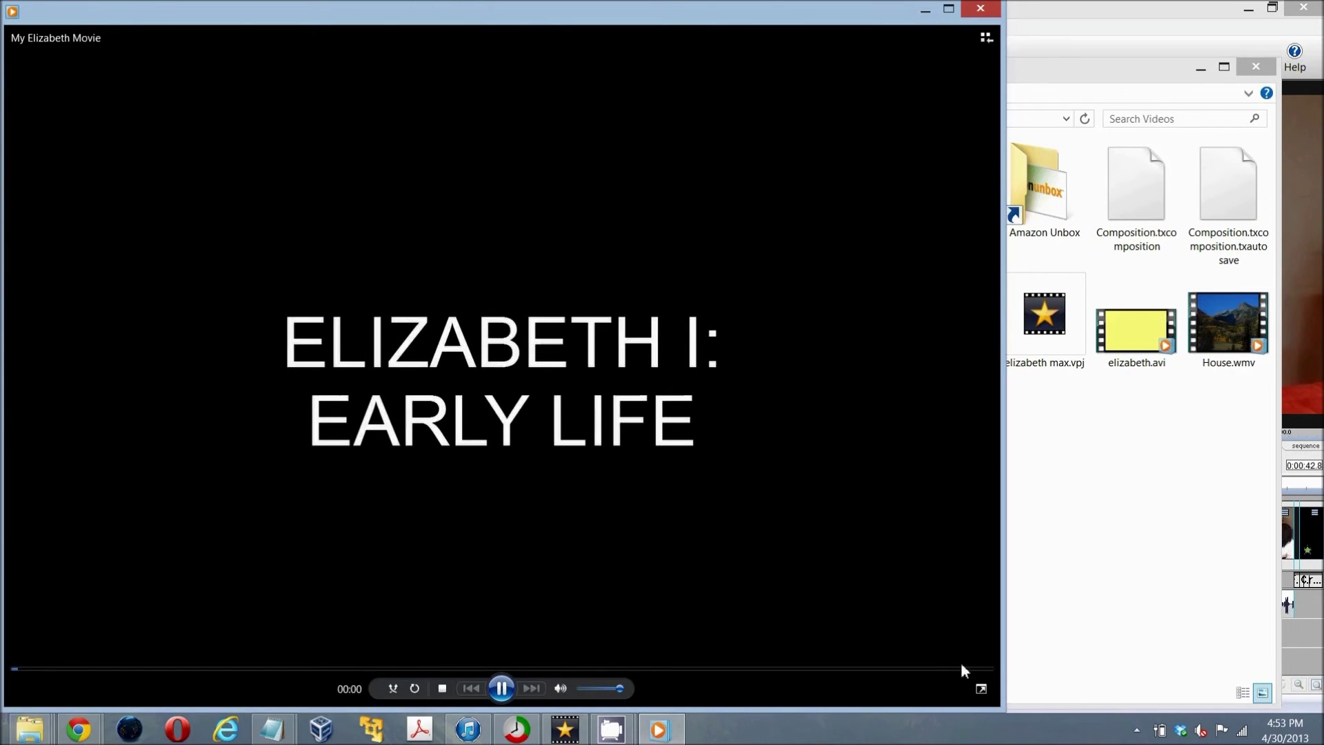
{"action": "left_click", "coordinate": [981, 688]}
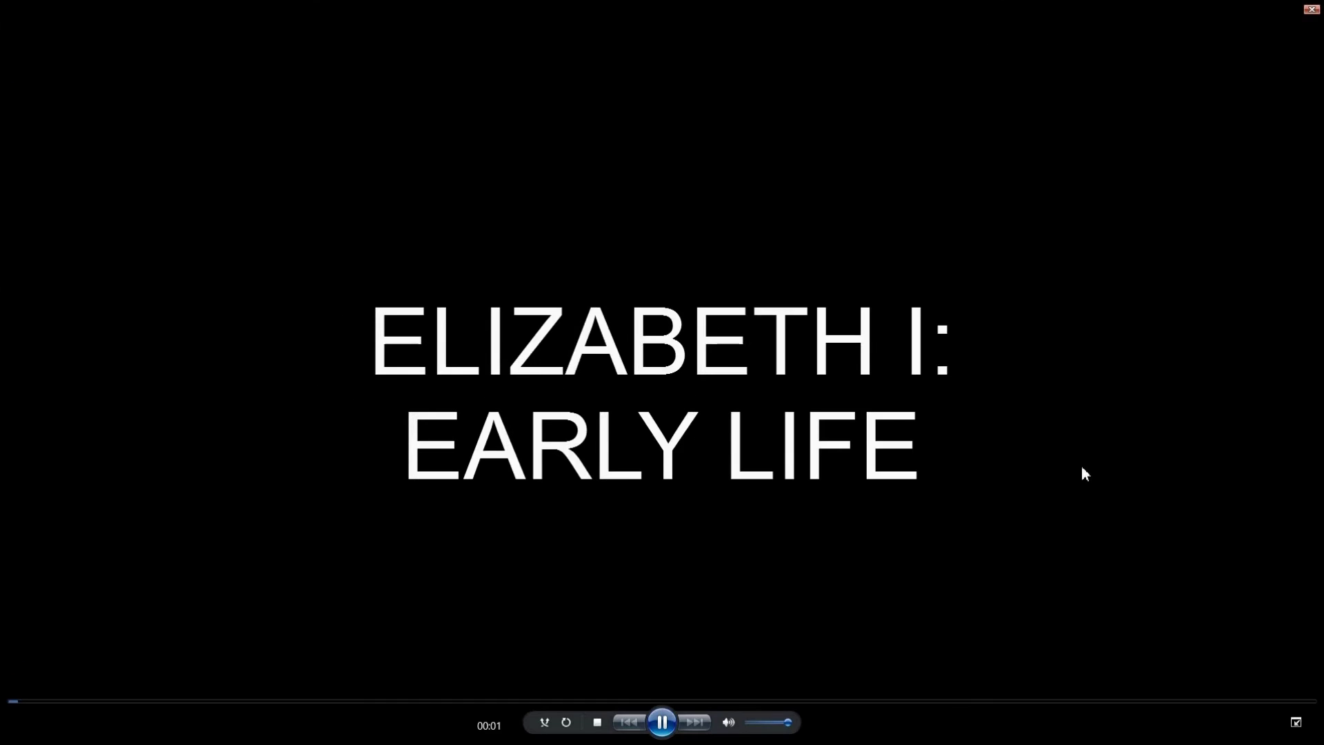
{"action": "left_click", "coordinate": [191, 701]}
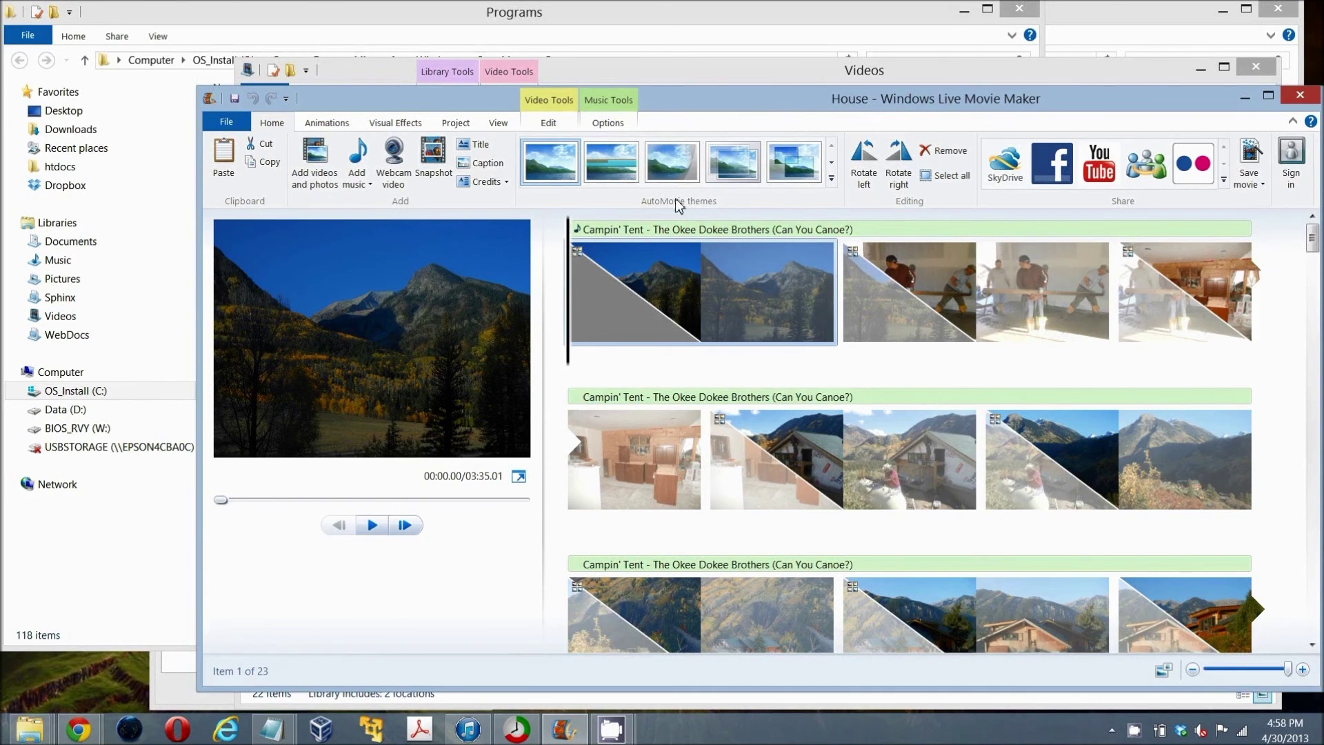
In Windows Live Movie Maker, briefly preview the House project and save the movie for computer as House2.wmv in My Videos.
{"action": "left_click", "coordinate": [372, 525]}
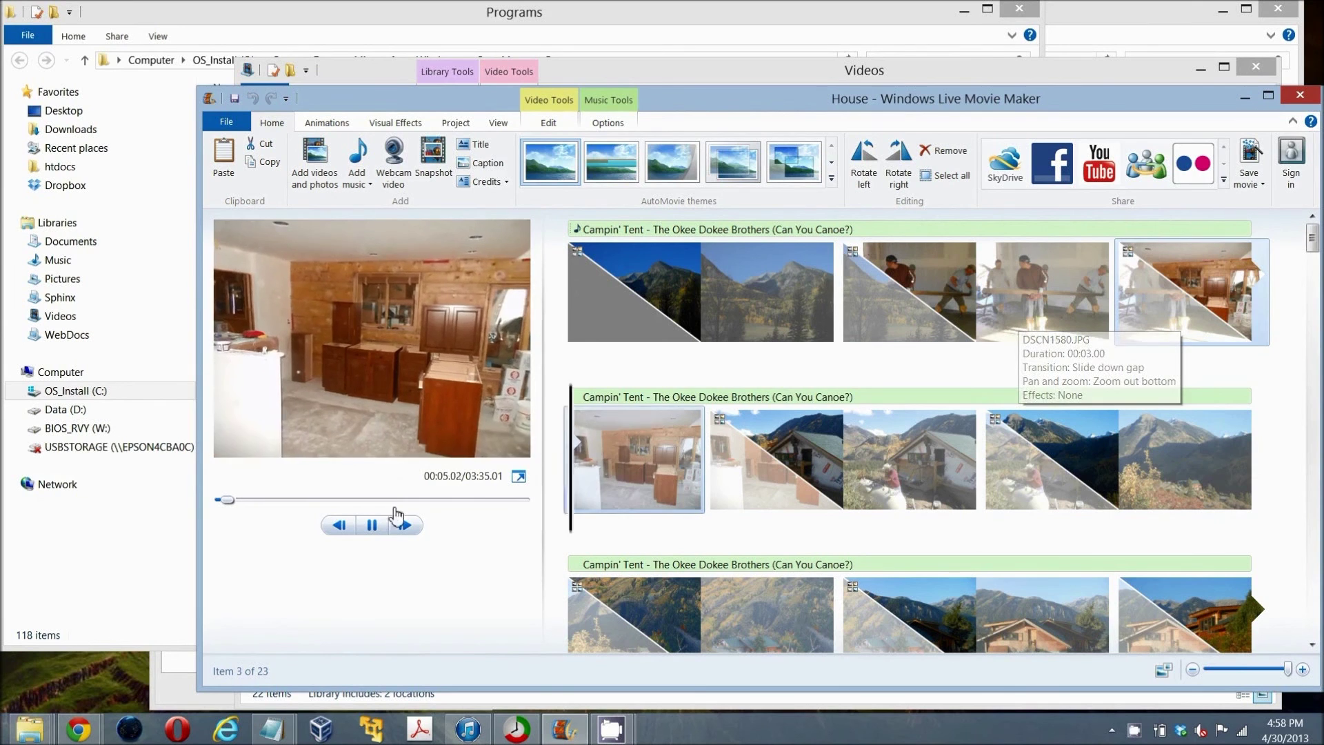
{"action": "left_click", "coordinate": [374, 528]}
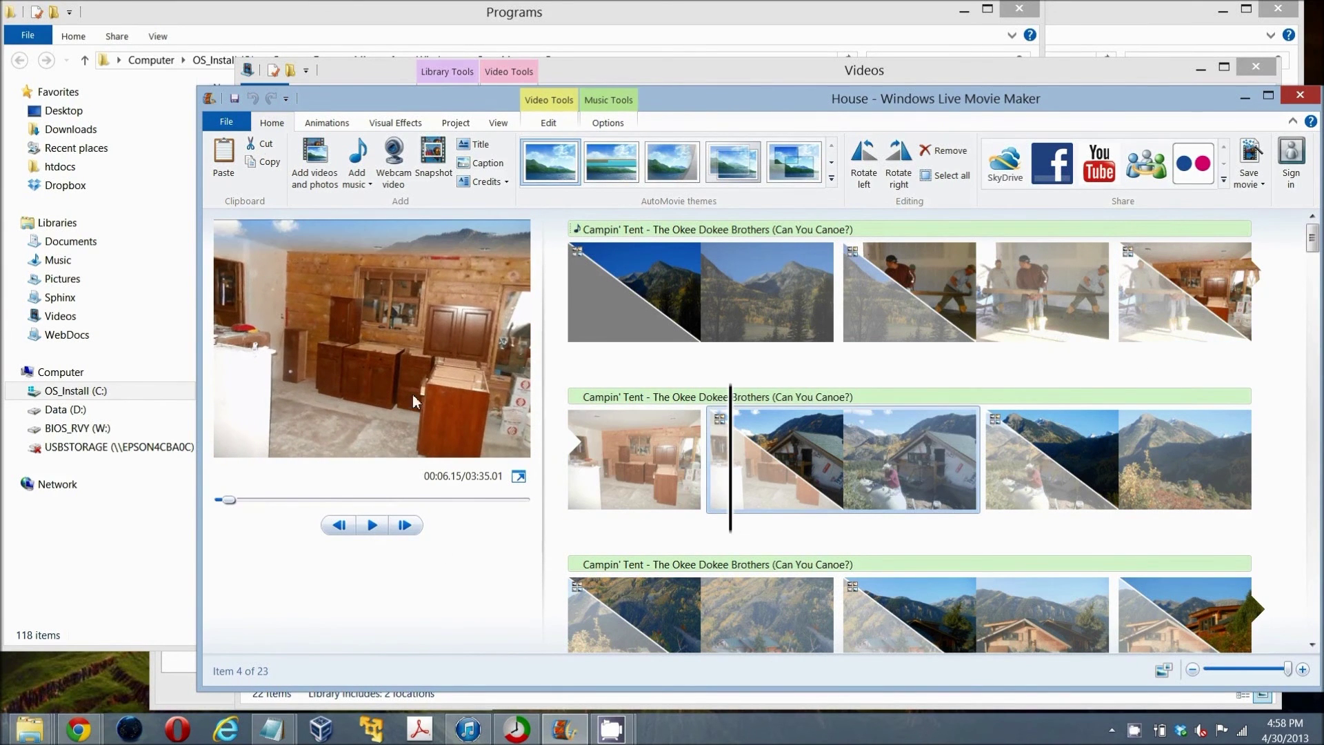
{"action": "left_click", "coordinate": [228, 124]}
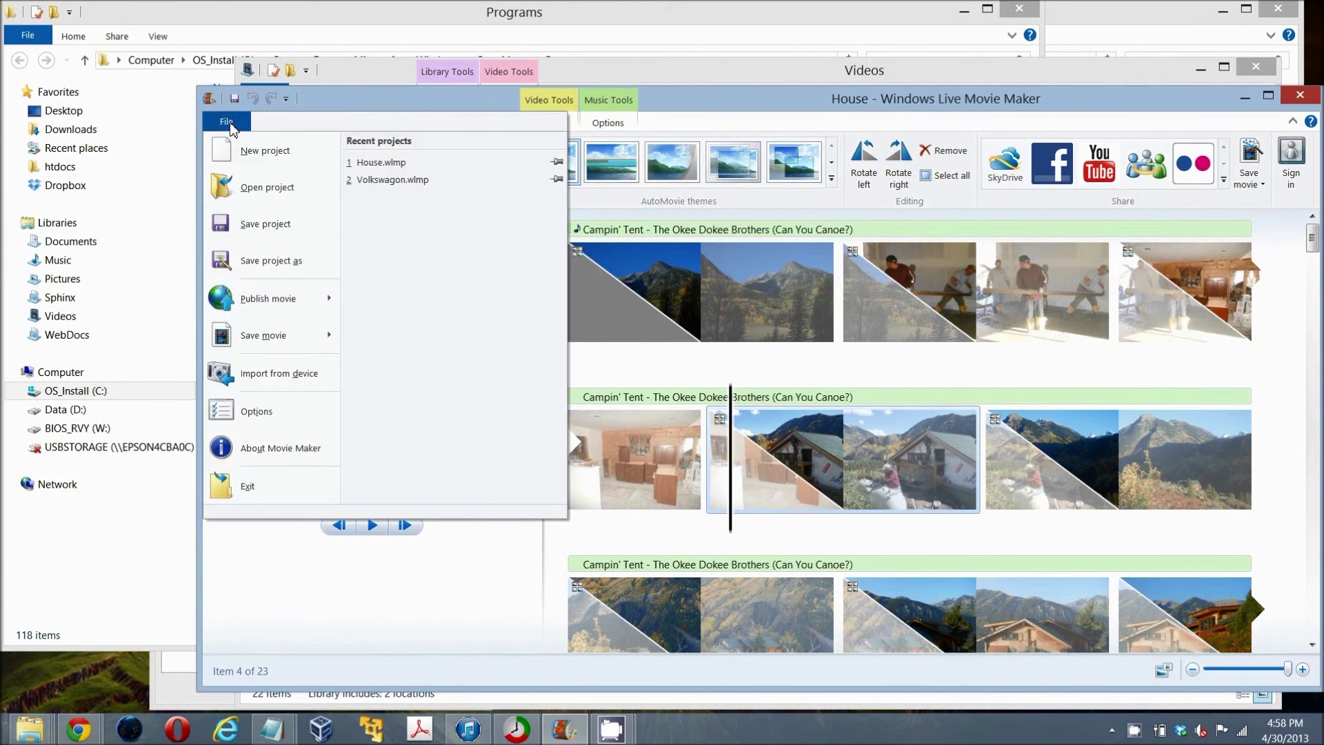
{"action": "mouse_move", "coordinate": [301, 343]}
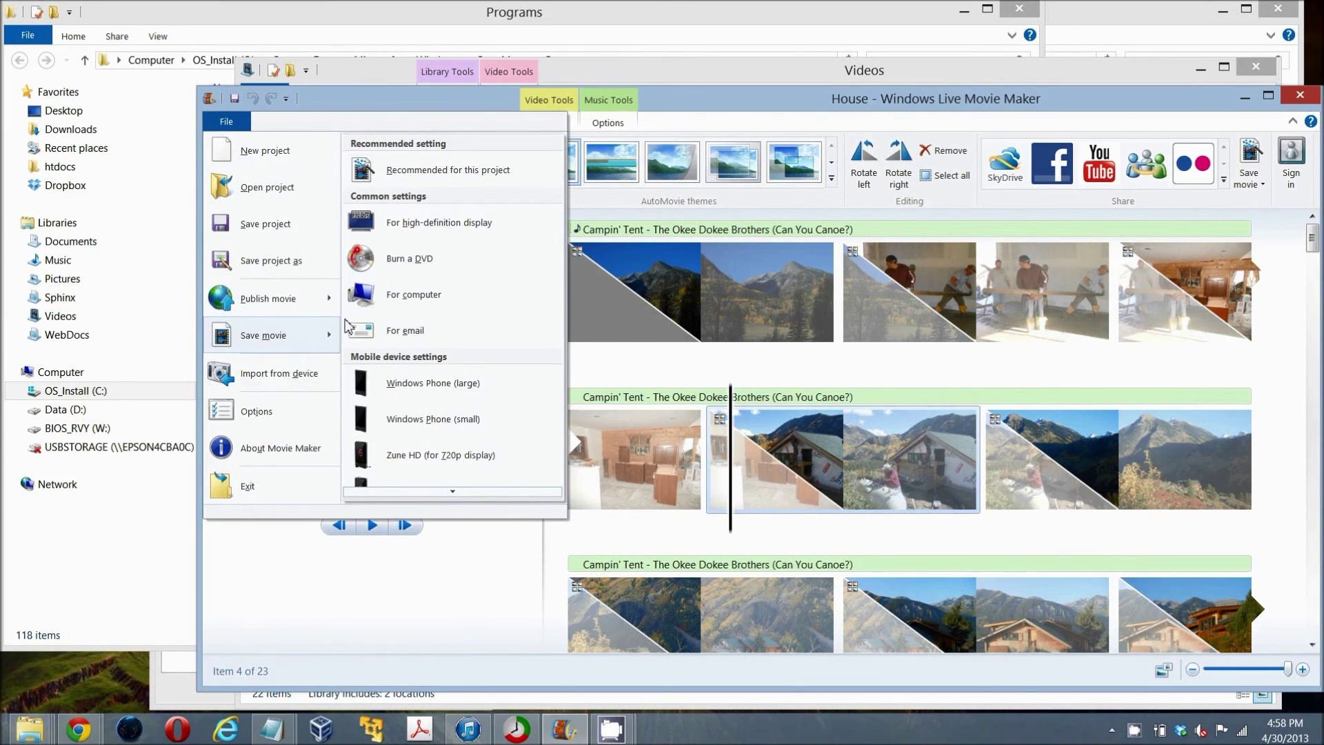
{"action": "left_click", "coordinate": [410, 294]}
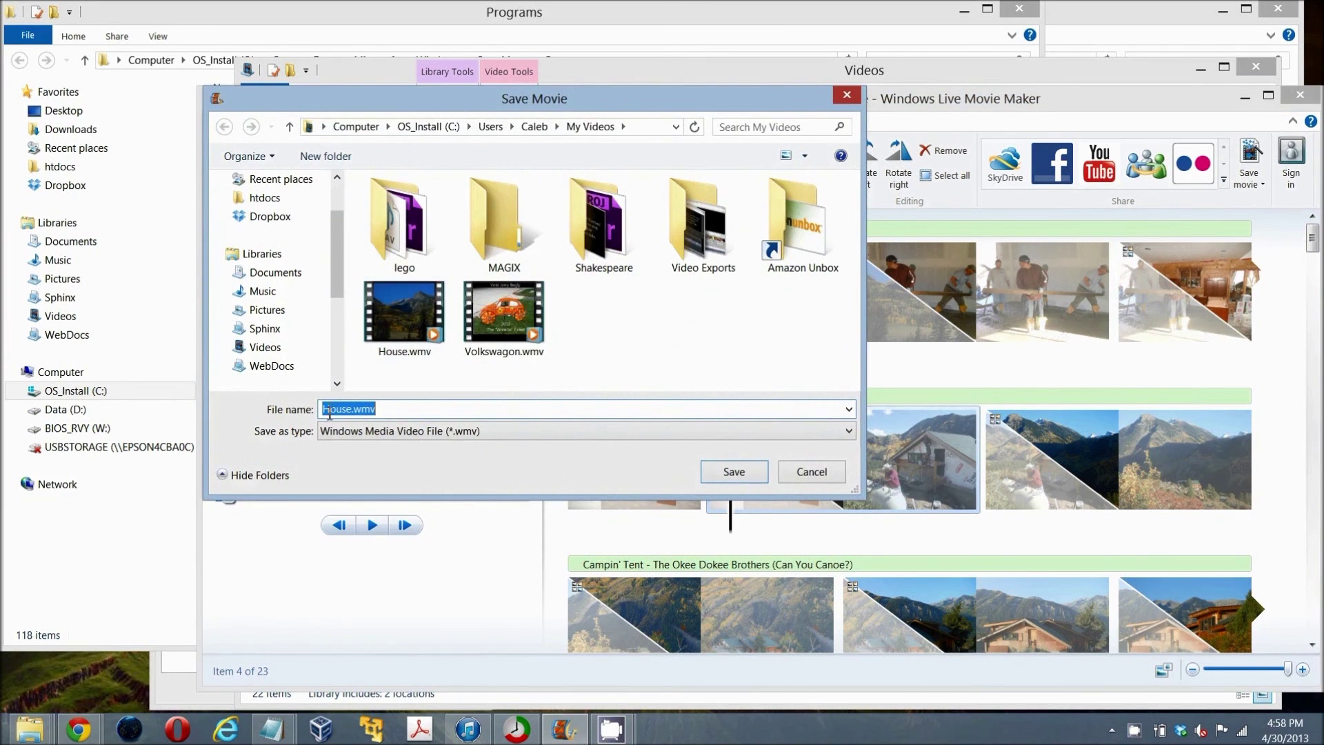
{"action": "left_click", "coordinate": [374, 410]}
{"action": "left_click", "coordinate": [737, 473]}
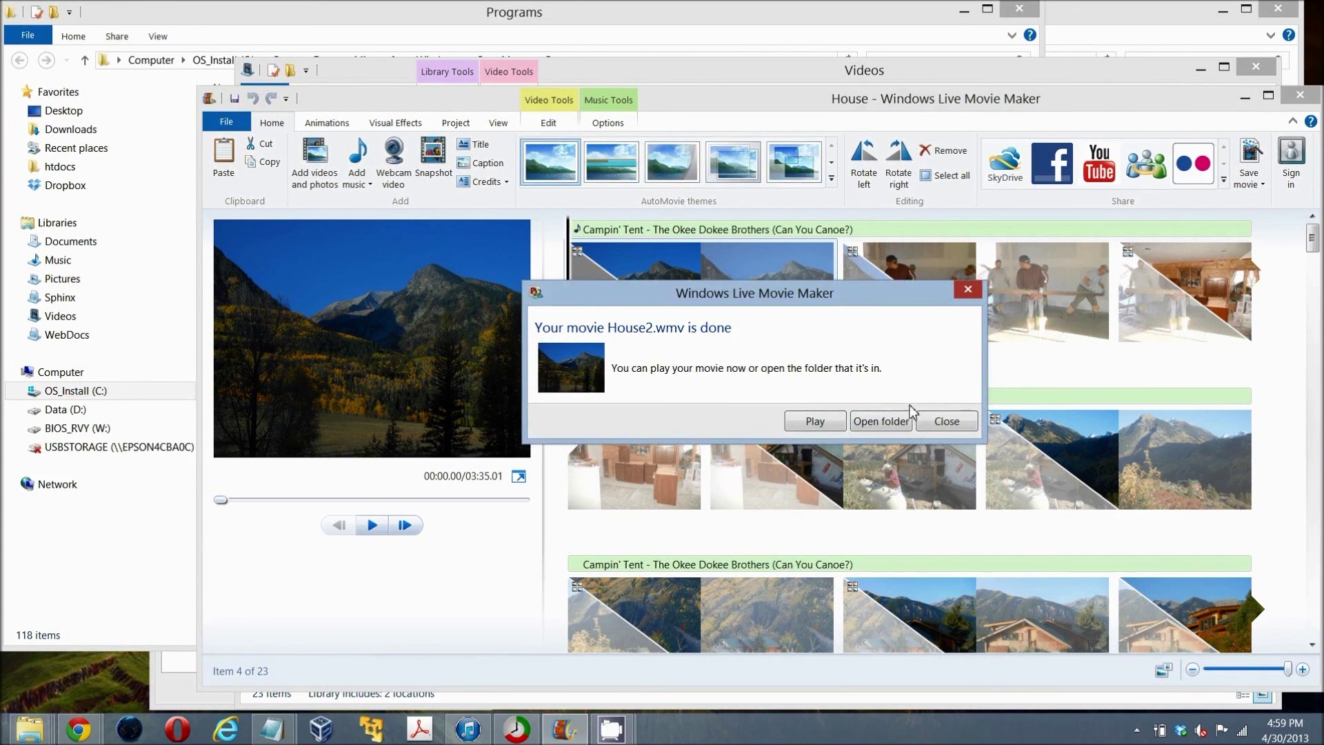
Open the saved movie's folder, play House2.wmv in an enlarged player window, and close the player.
{"action": "left_click", "coordinate": [859, 428]}
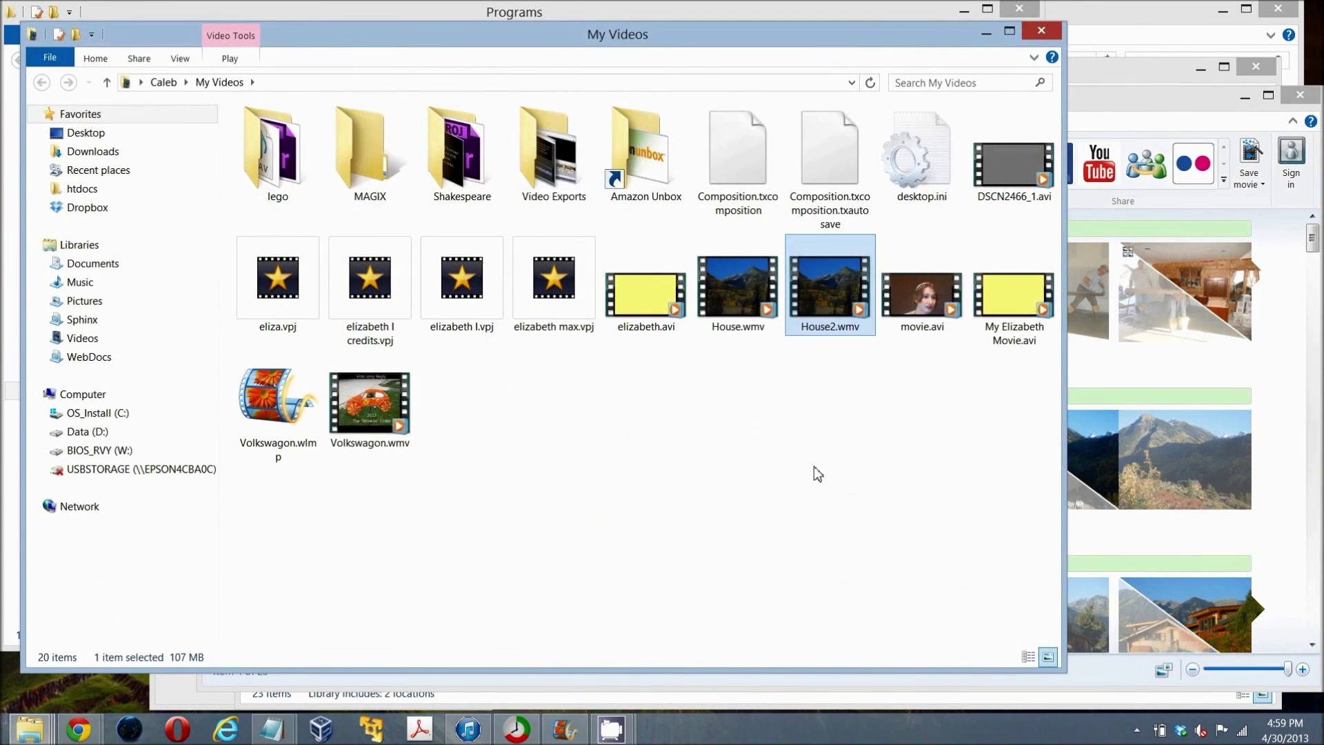
{"action": "double_click", "coordinate": [834, 308]}
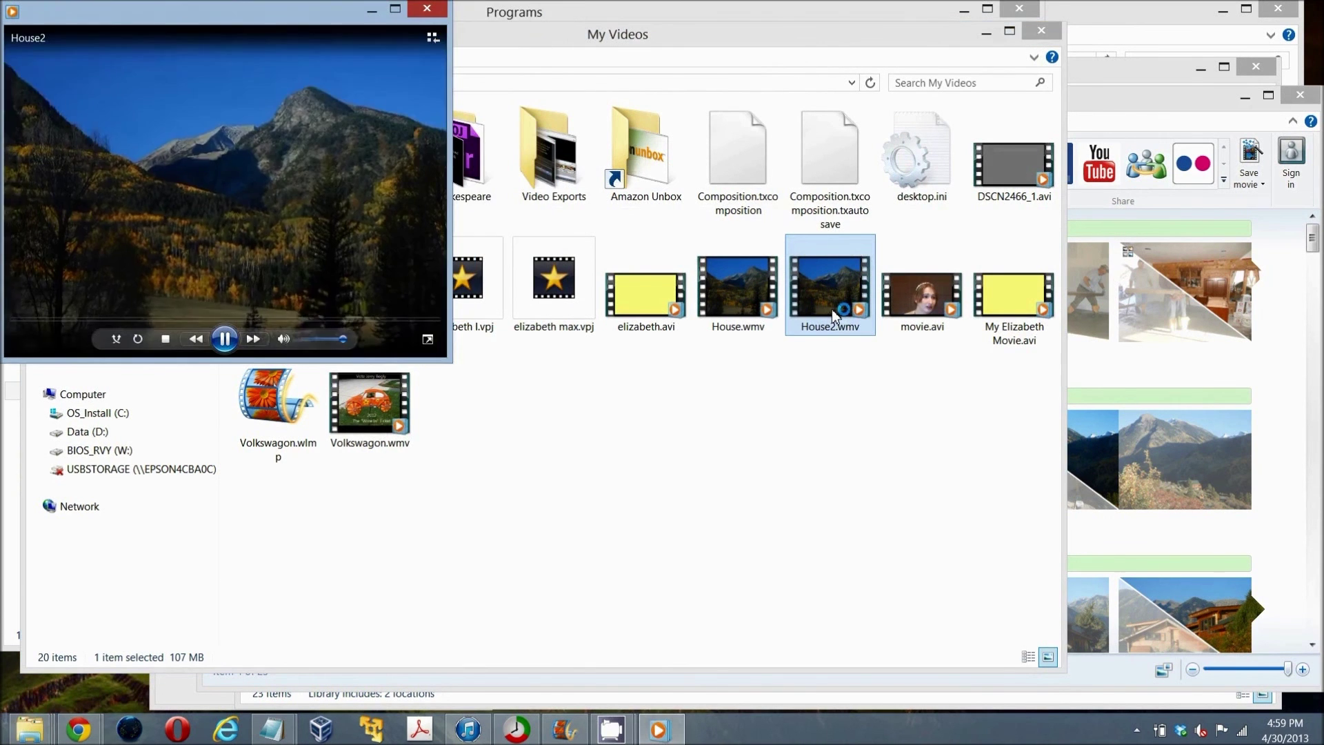
{"action": "left_click_drag", "start_coordinate": [449, 360], "coordinate": [1321, 709]}
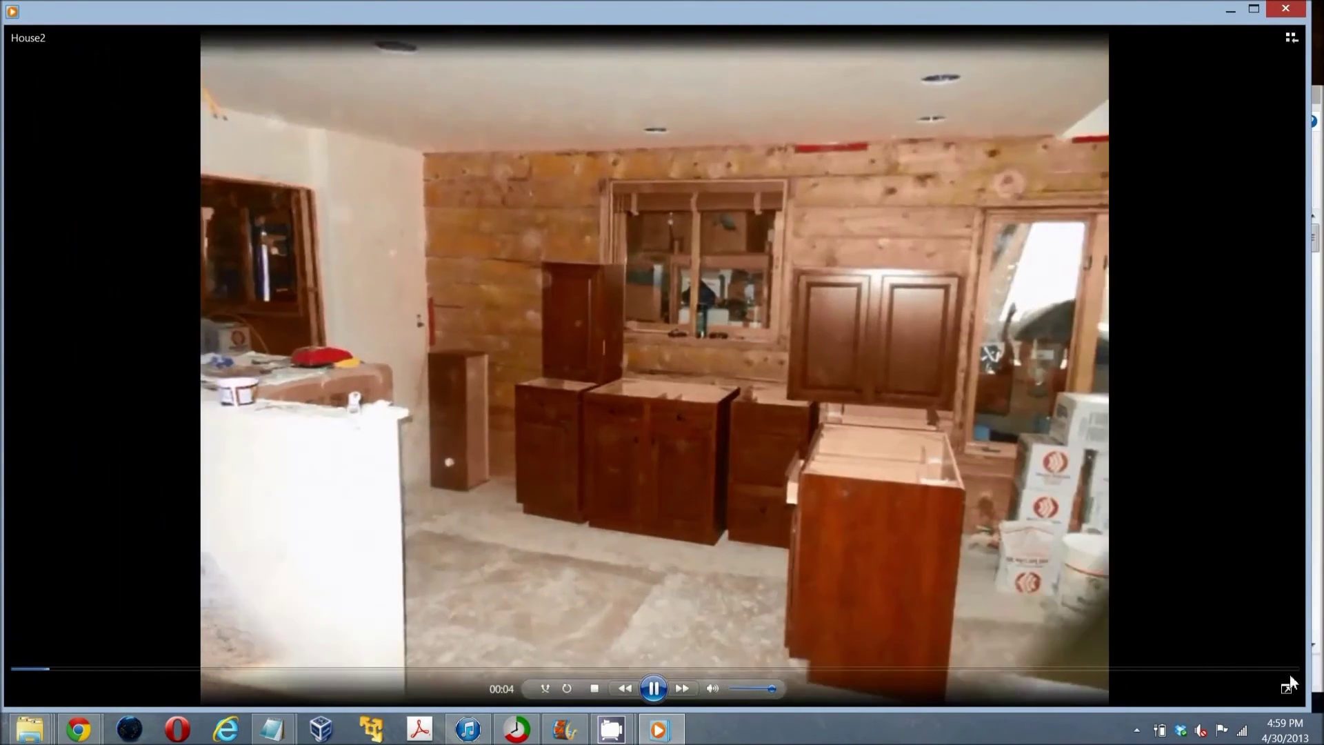
{"action": "double_click", "coordinate": [1260, 130]}
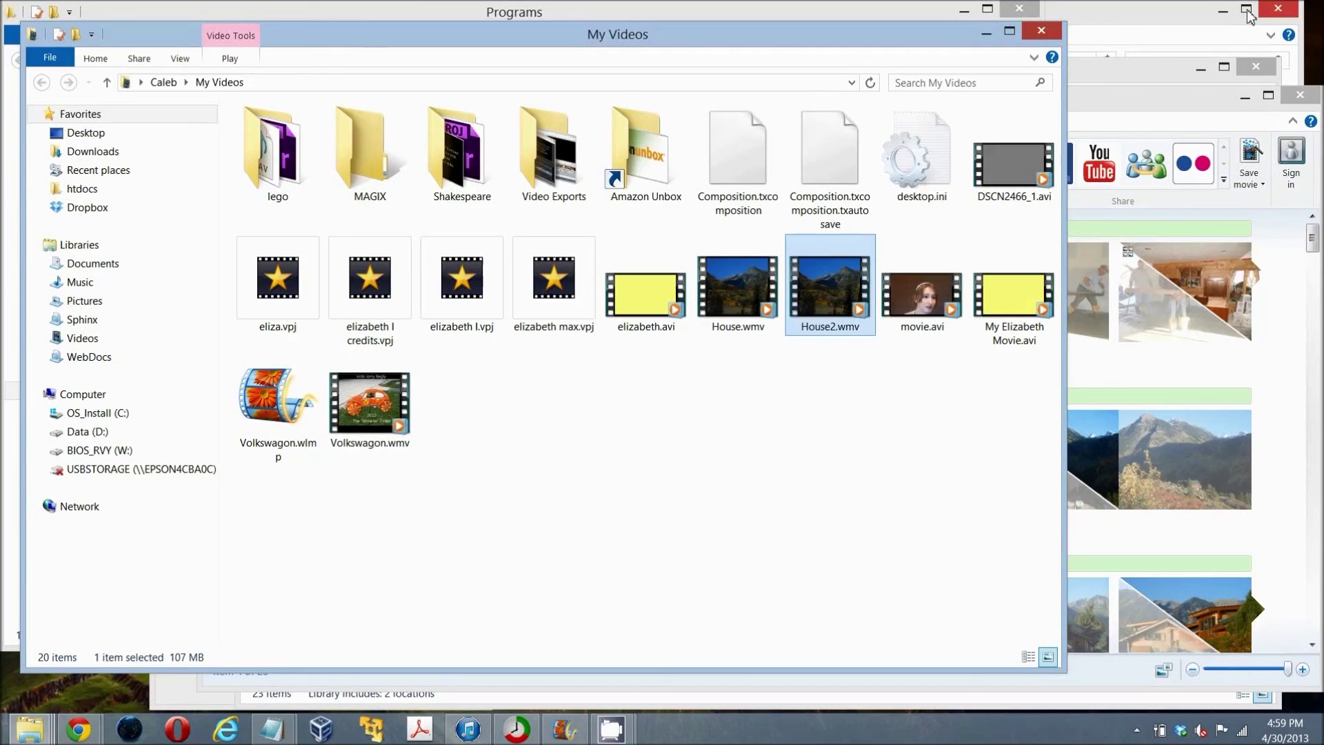